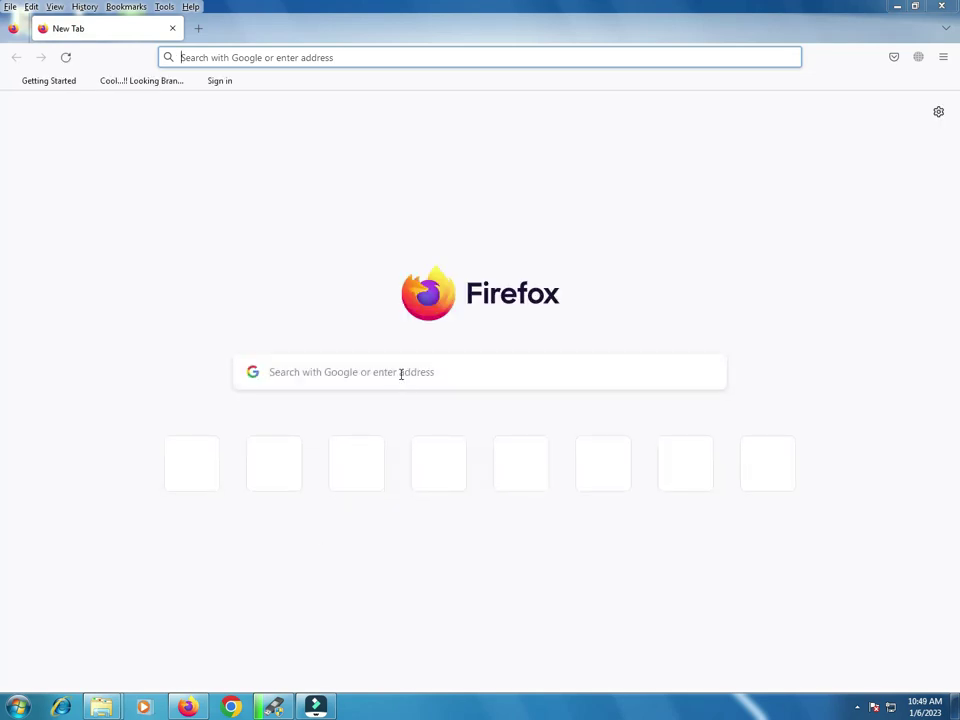
Step: Sign in to the router admin page at 192.168.2.1 and decline saving the login
left_click(355, 54)
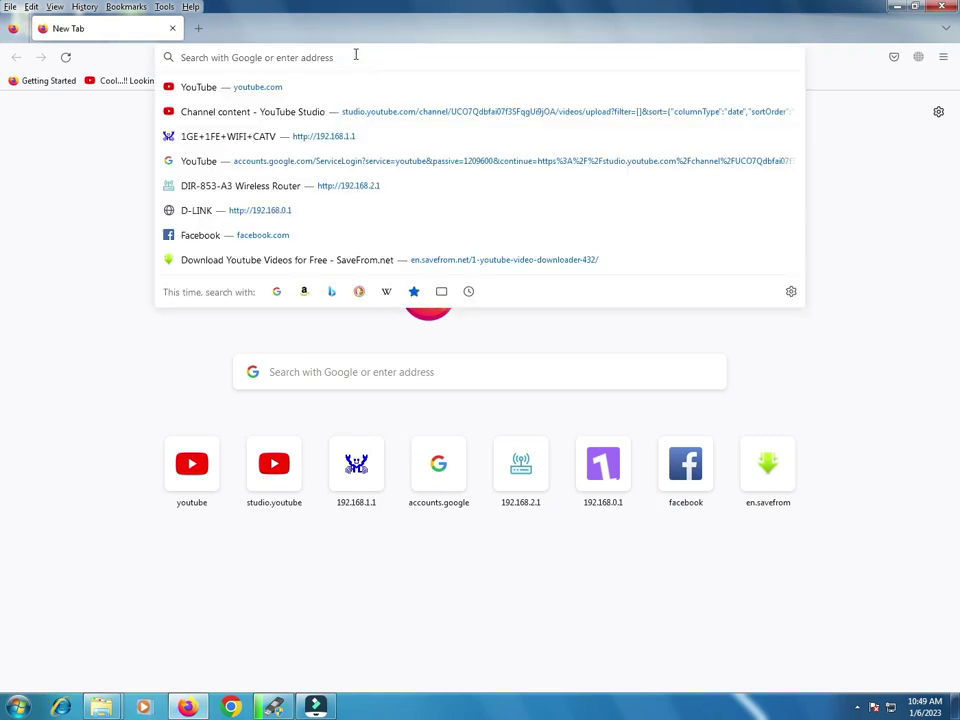
left_click(539, 476)
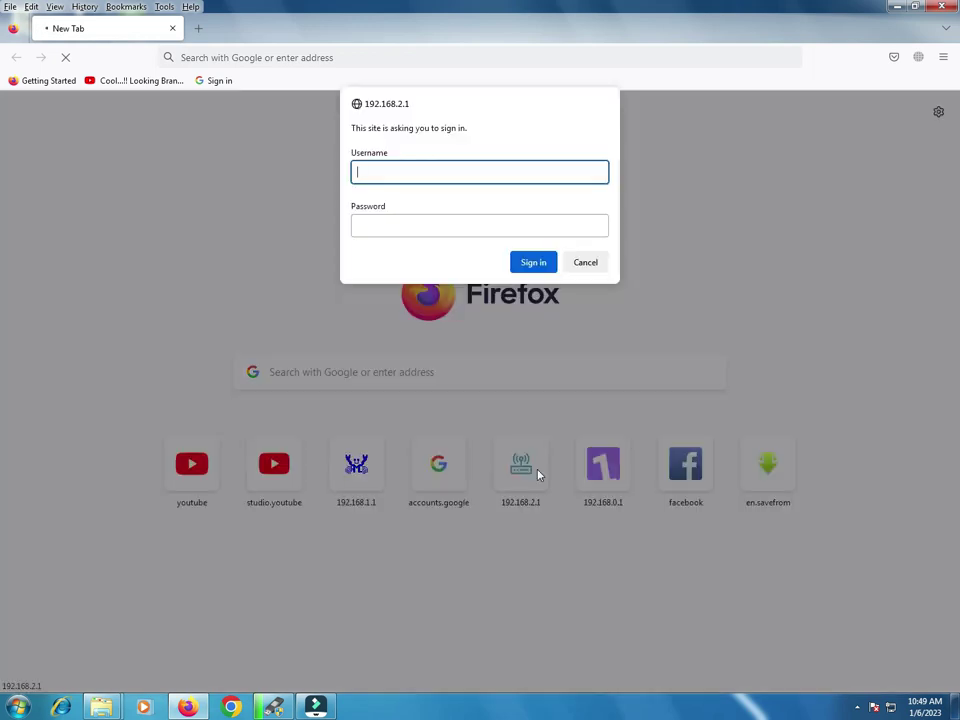
key("Tab")
type("a")
key("Return")
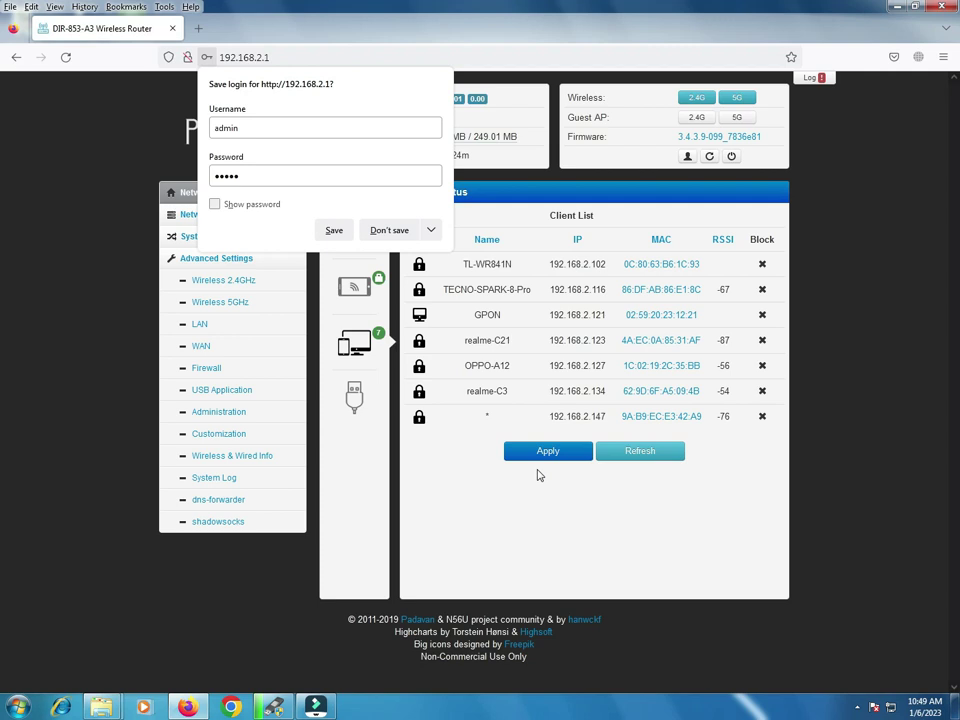
left_click(392, 229)
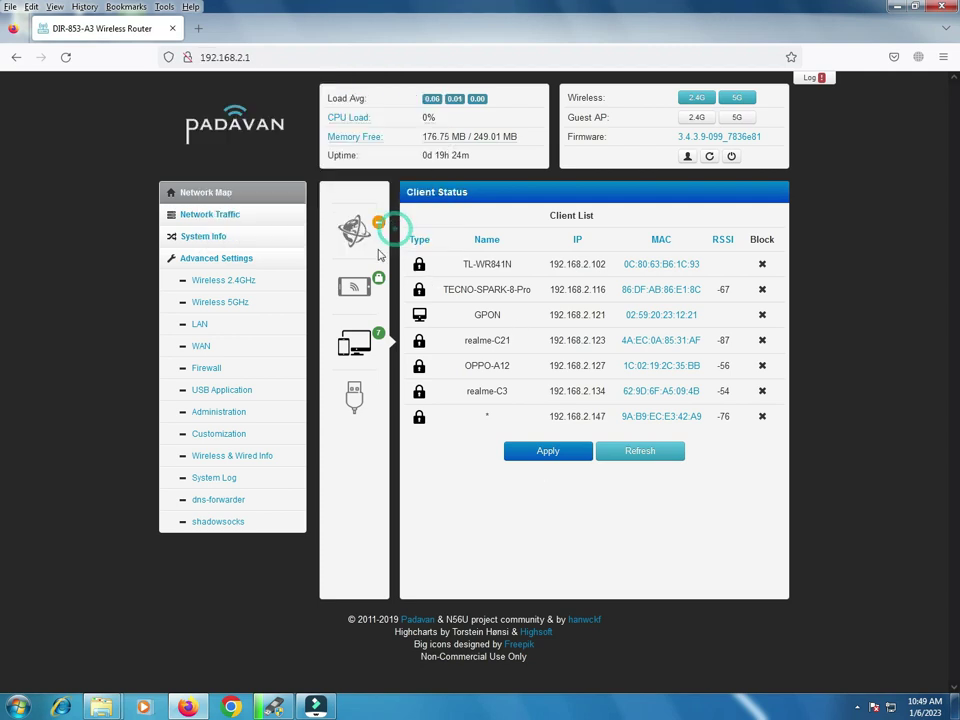
Step: Check the current LAN IP 192.168.2.1, then view the DHCP Server page with its 192.168.2.100–150 pool
left_click(199, 327)
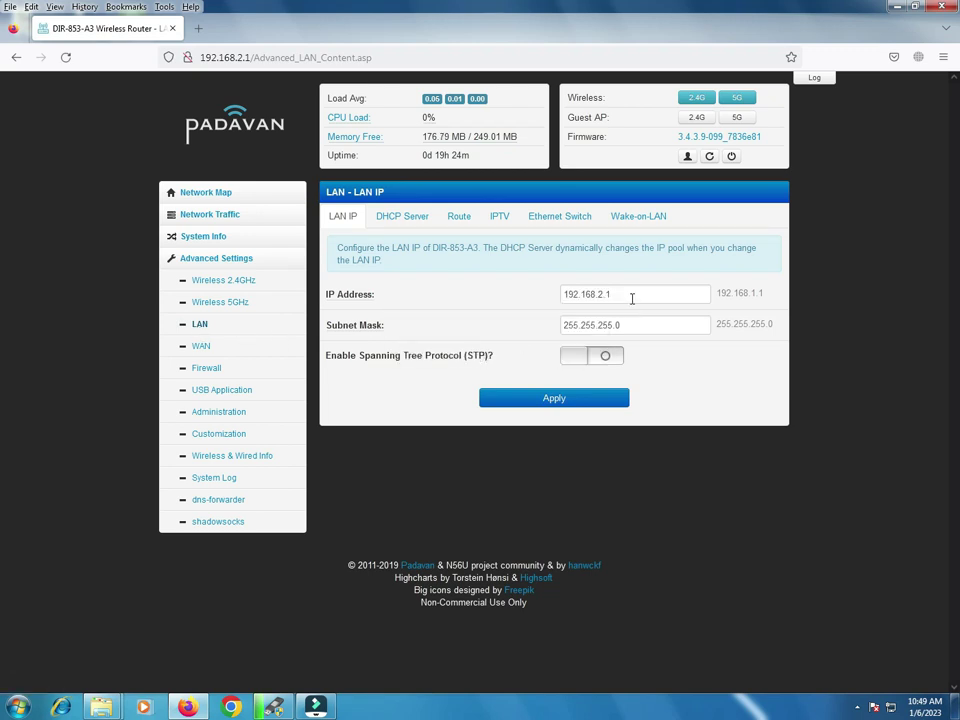
left_click_drag(632, 297, 550, 298)
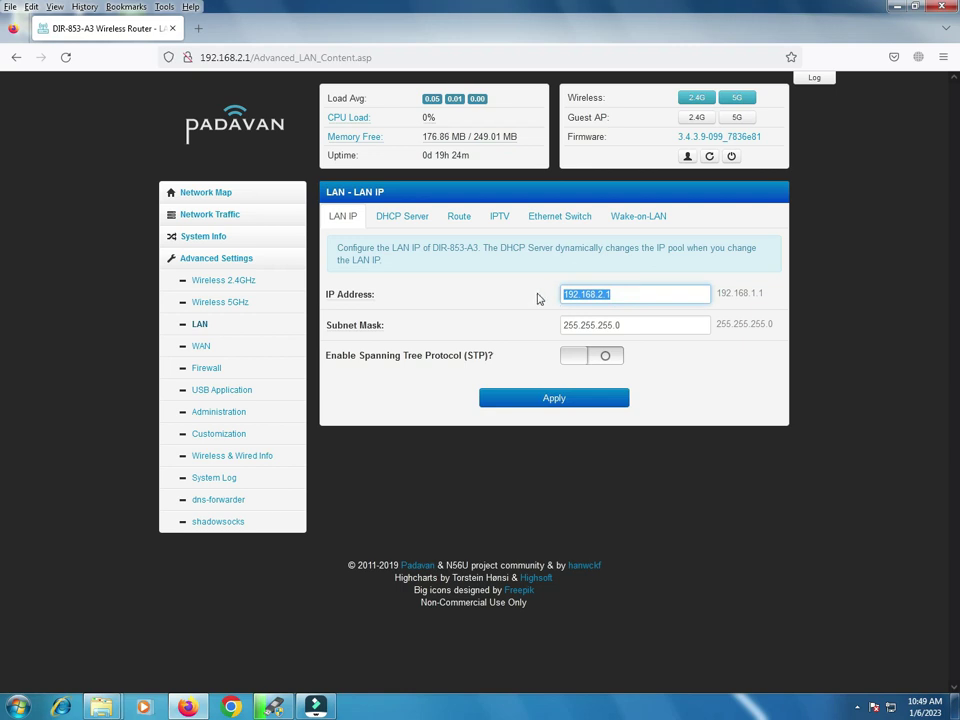
left_click(400, 223)
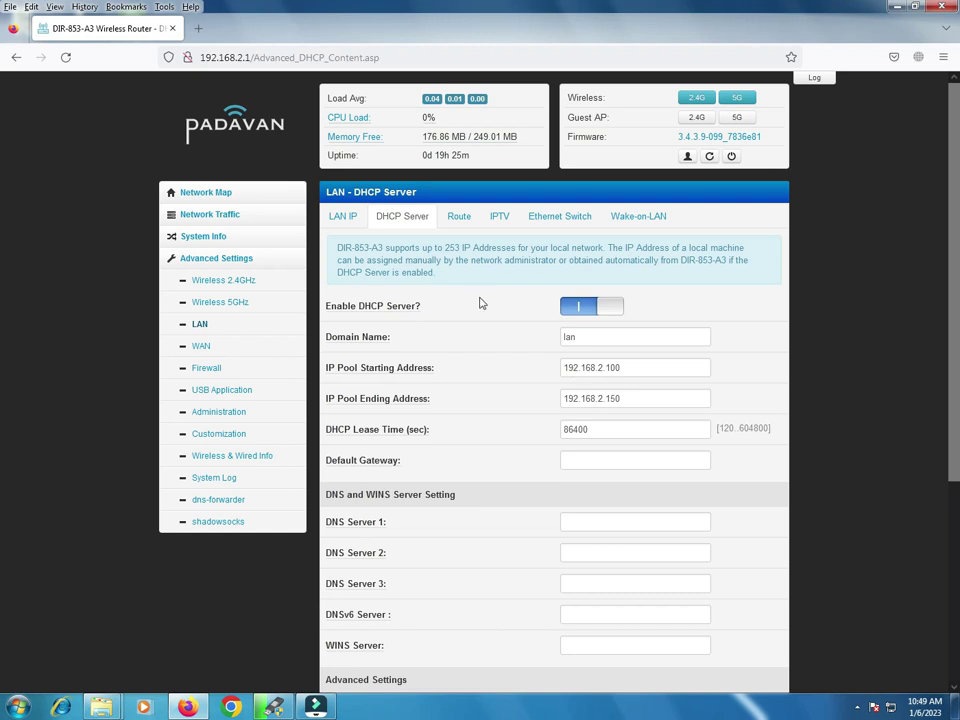
Step: Look over the LAN Route options, including Enable Static Routes, then view the Ethernet Switch port settings
left_click(452, 222)
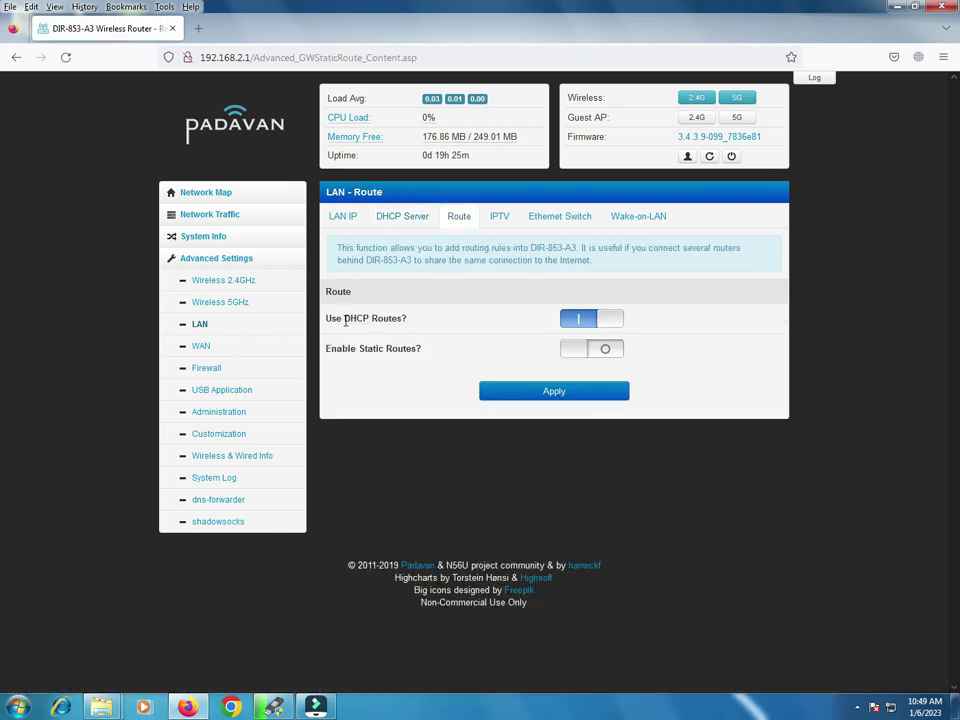
left_click_drag(326, 349, 448, 347)
left_click(455, 349)
left_click(455, 347)
left_click(549, 221)
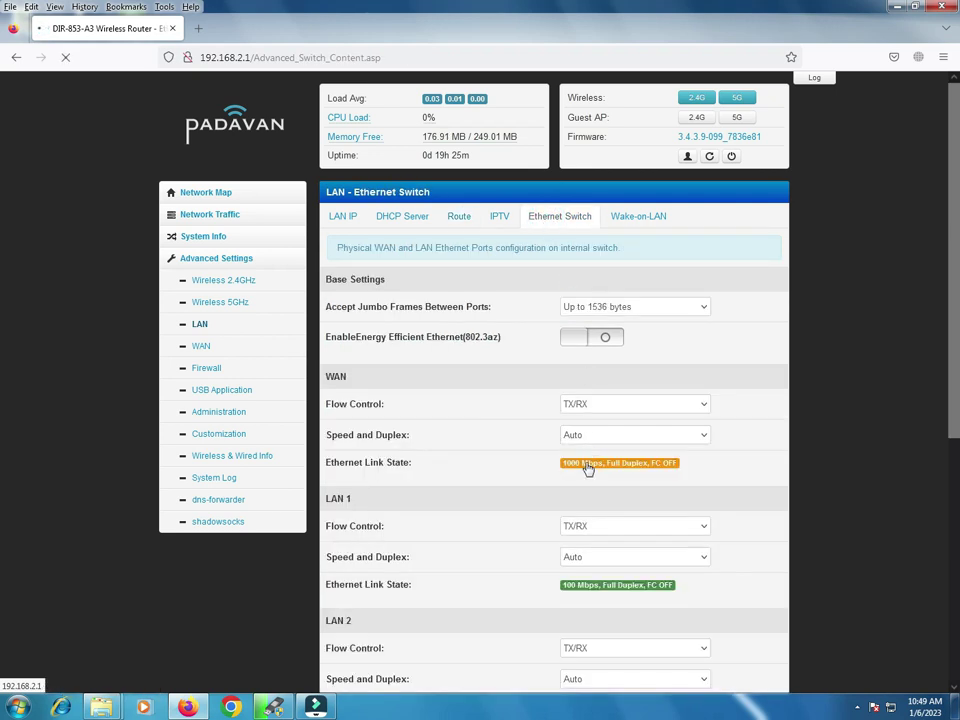
left_click(594, 438)
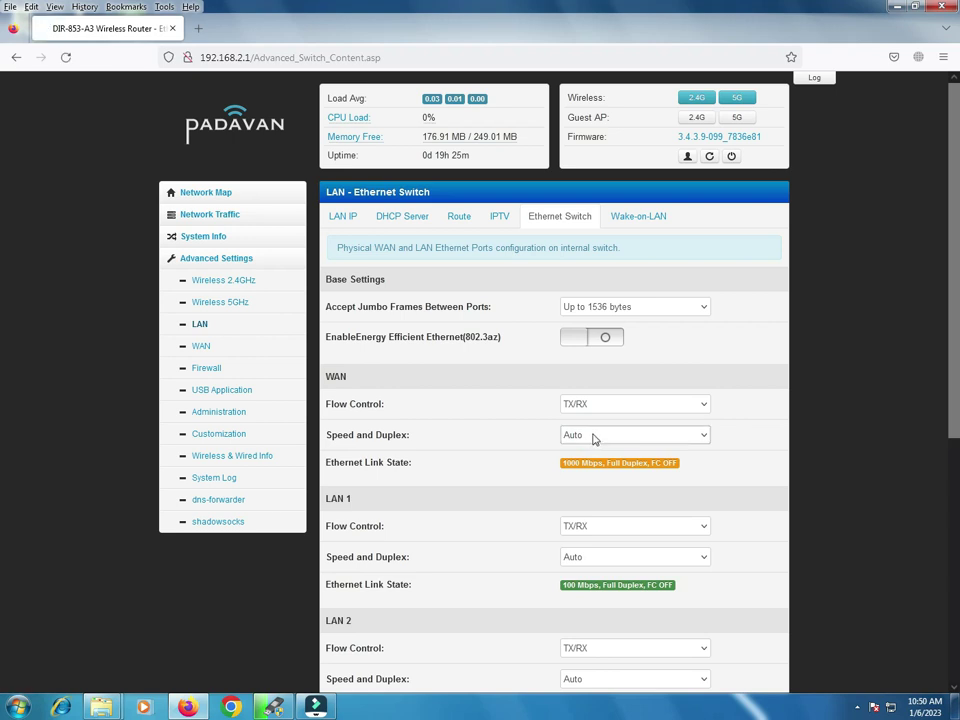
left_click(593, 438)
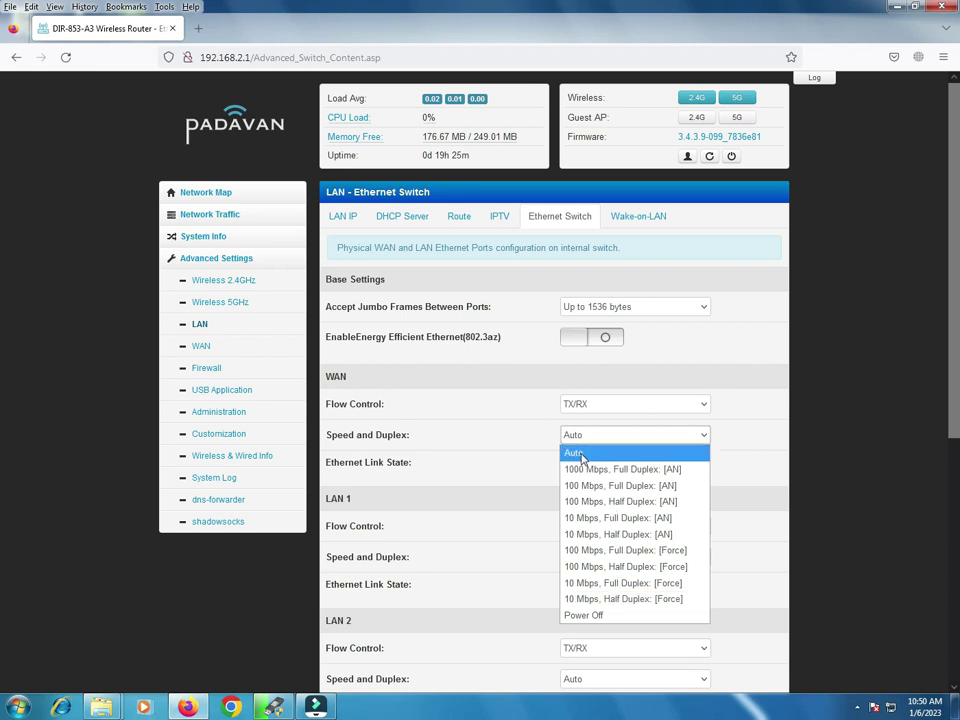
left_click(582, 457)
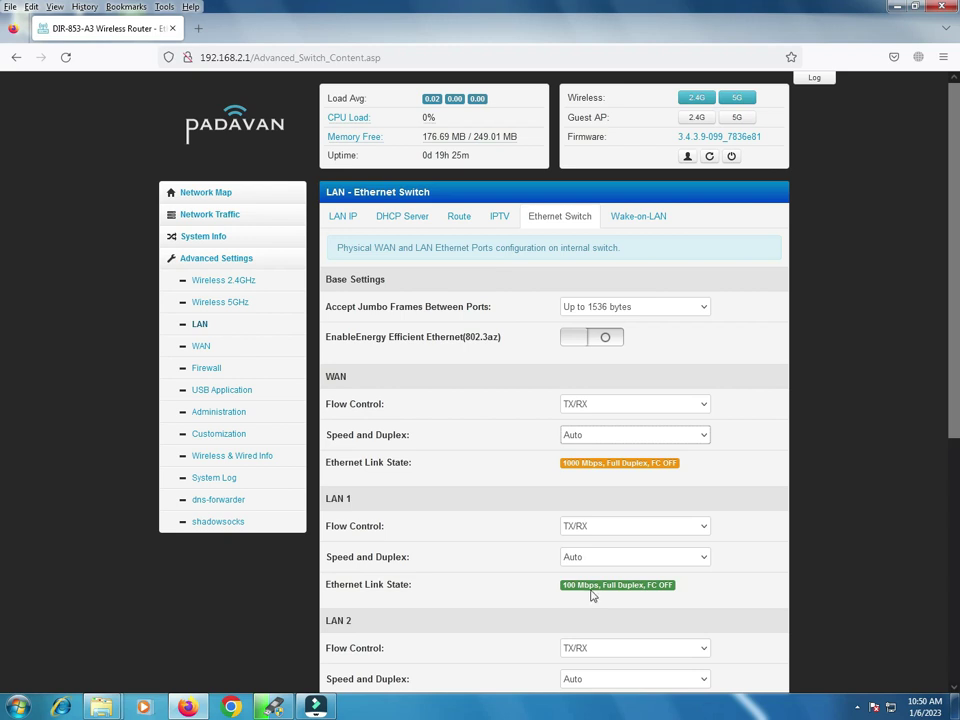
left_click(606, 526)
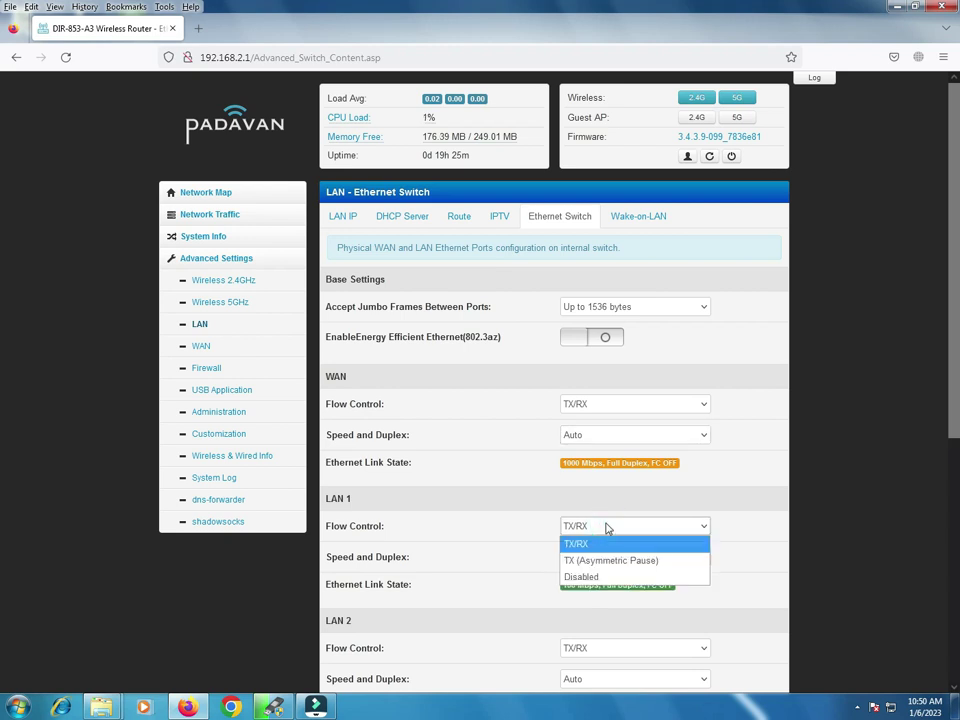
left_click(606, 526)
left_click(592, 558)
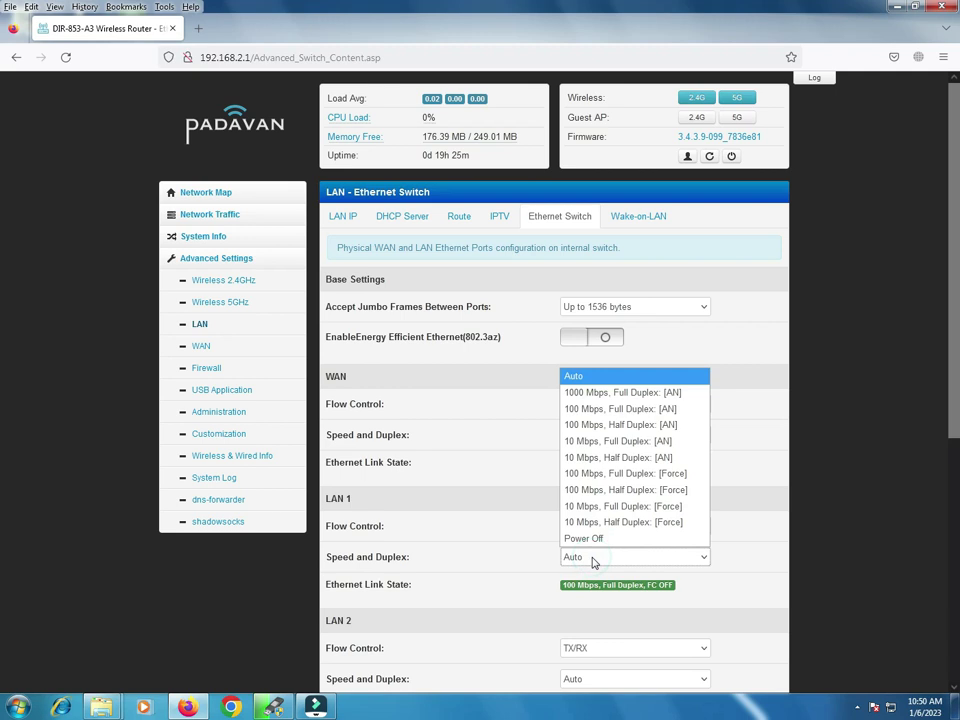
left_click(592, 558)
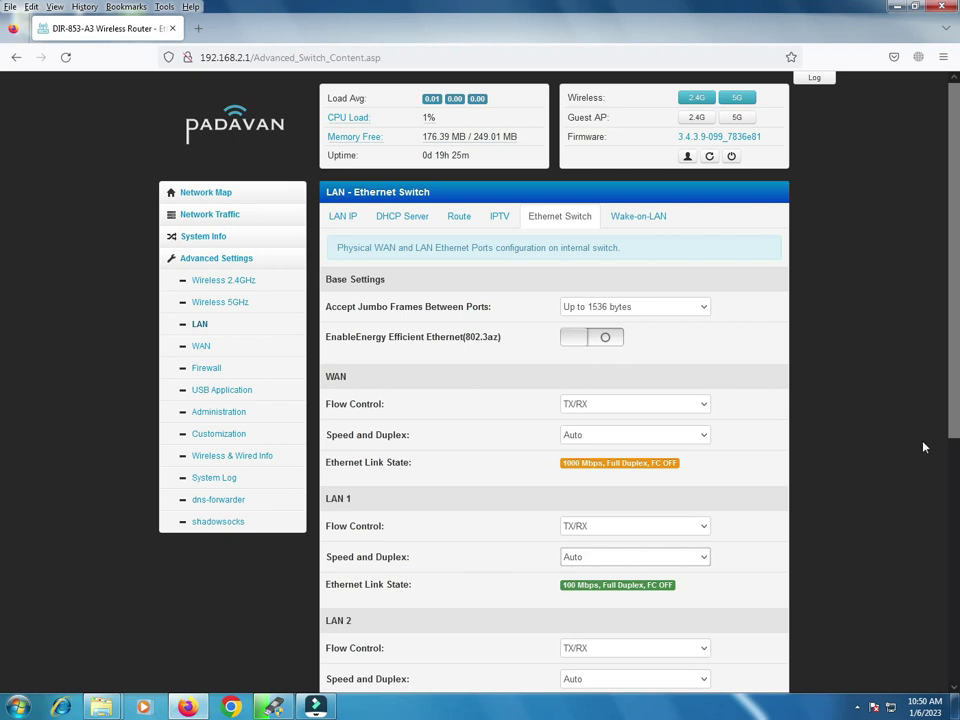
scroll(951, 396, "down", 1)
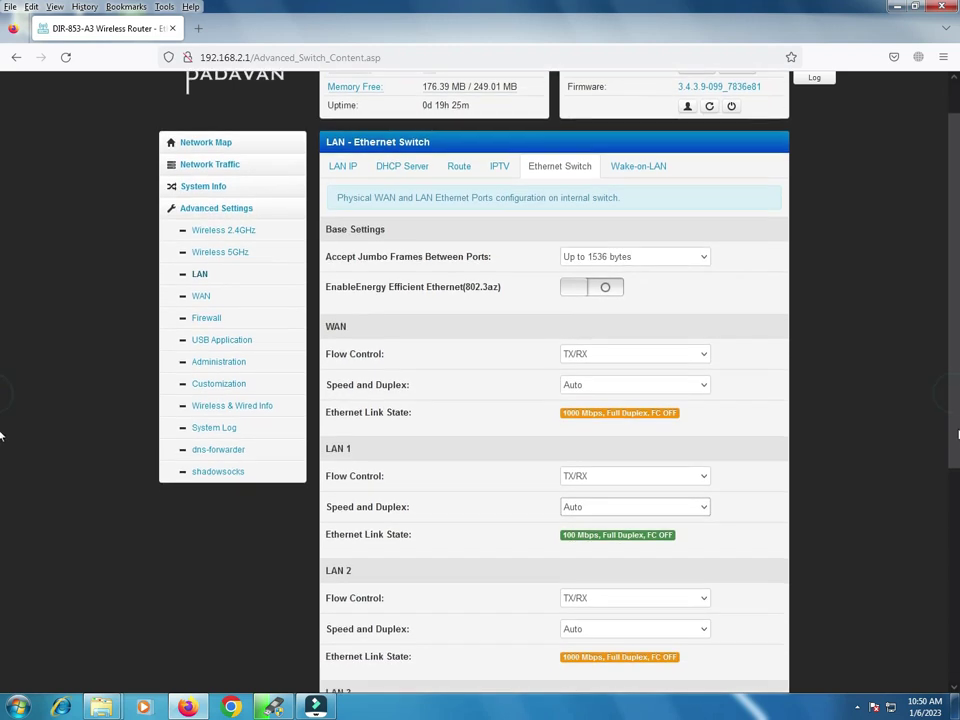
scroll(1, 436, "down", 1)
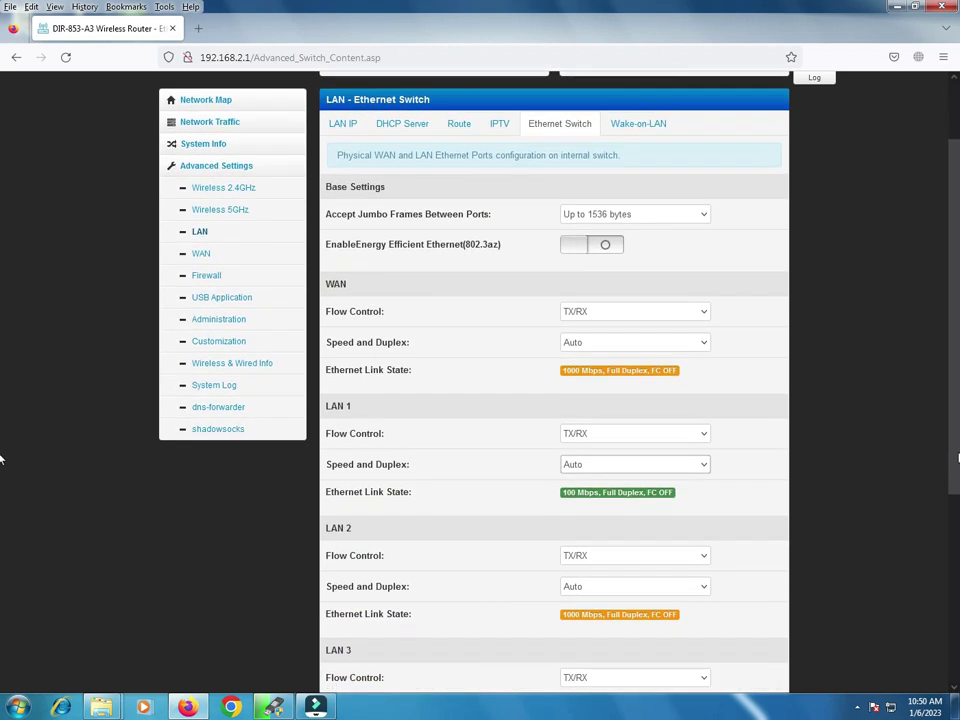
scroll(1, 460, "down", 1)
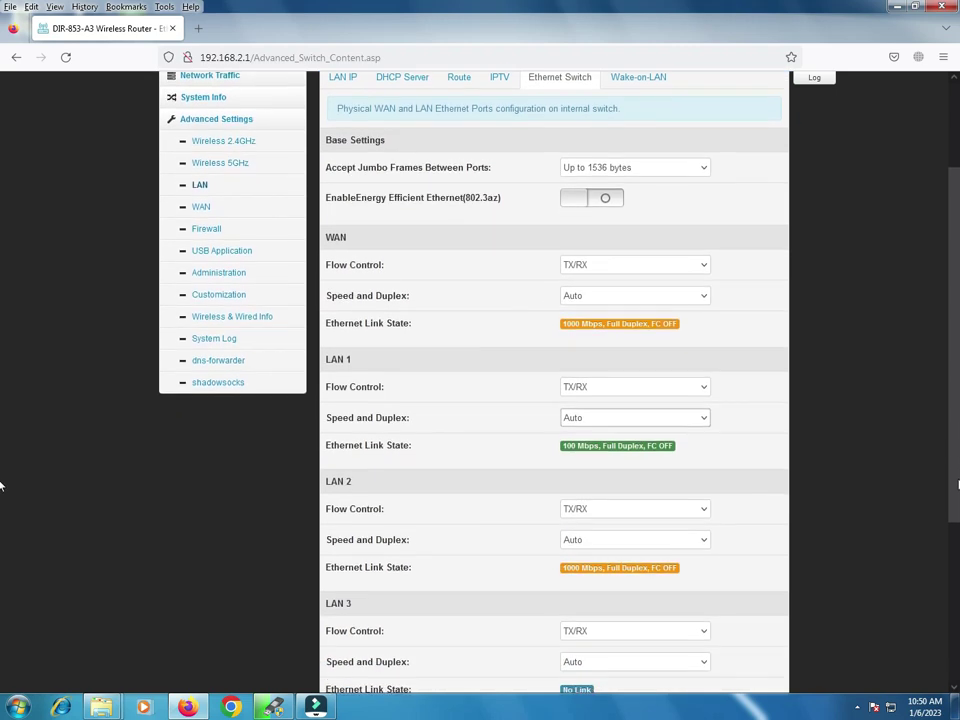
scroll(1, 487, "down", 1)
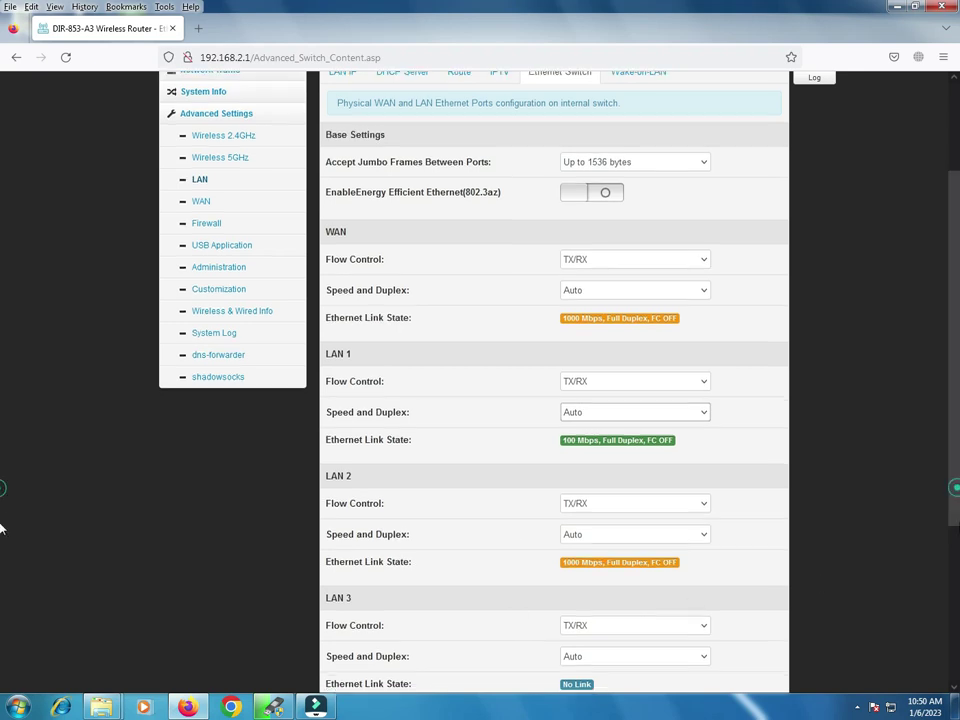
scroll(2, 547, "down", 1)
left_click(595, 567)
left_click(595, 566)
left_click(594, 534)
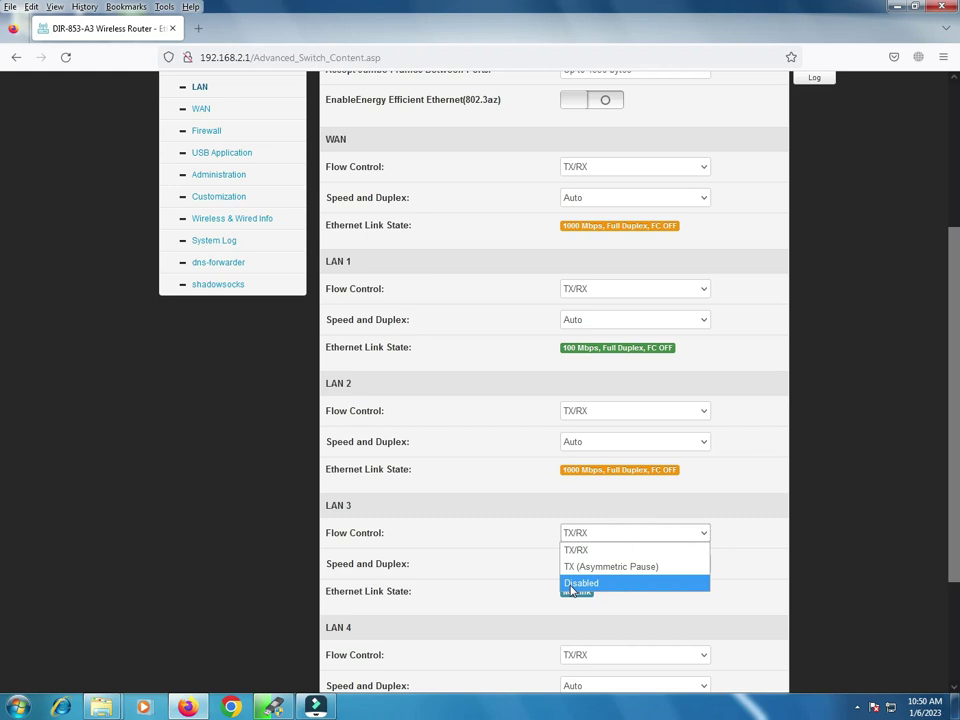
left_click(489, 580)
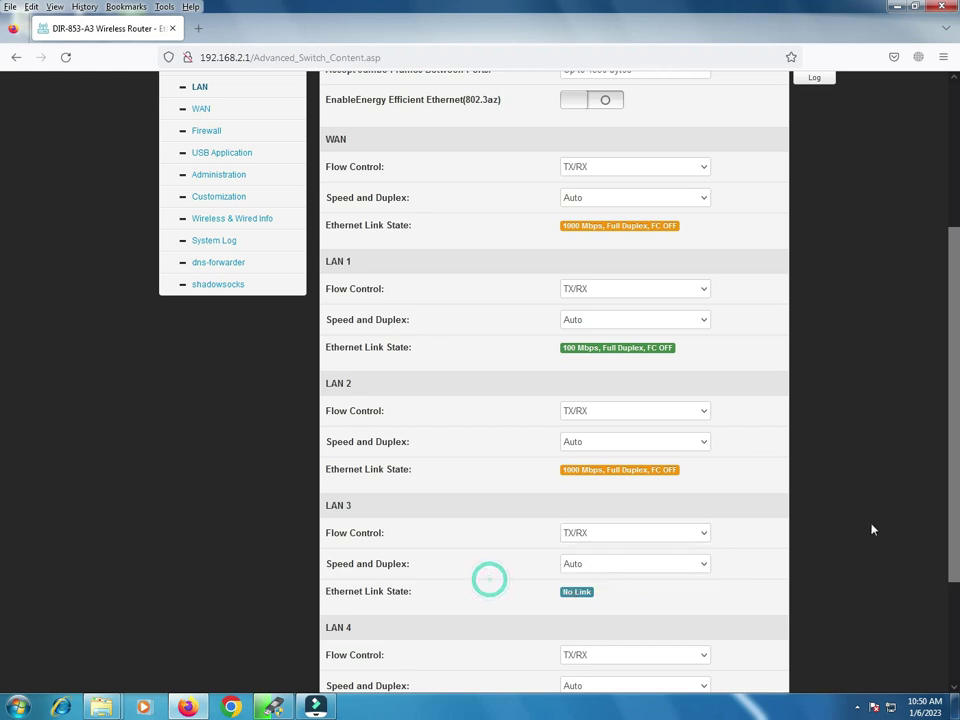
scroll(2, 550, "down", 3)
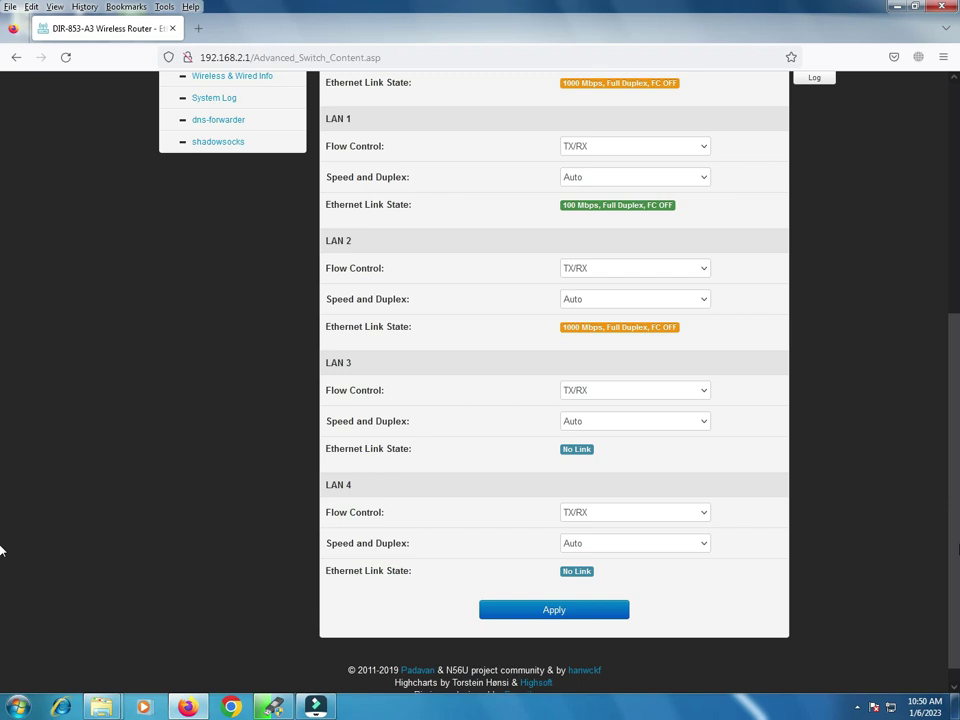
left_click(586, 518)
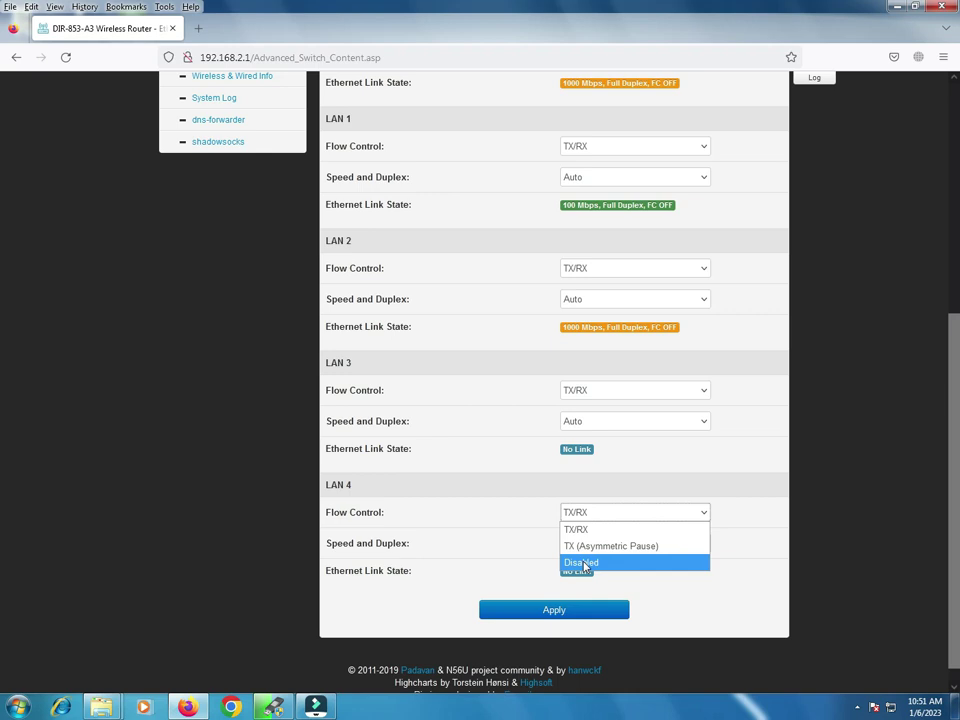
left_click(508, 531)
left_click_drag(558, 572, 612, 574)
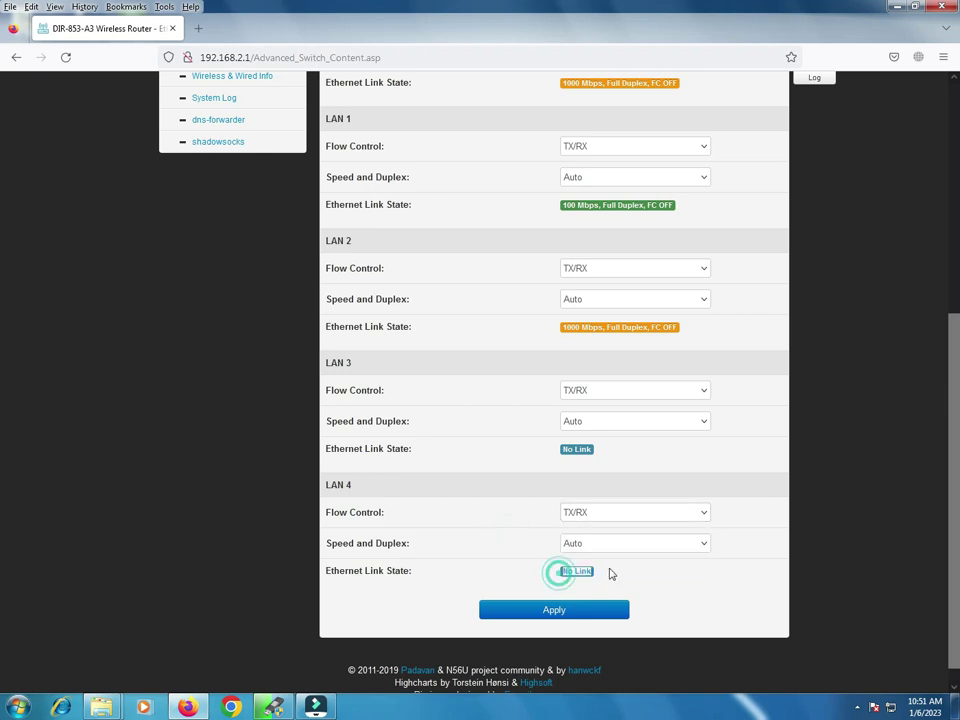
left_click(615, 580)
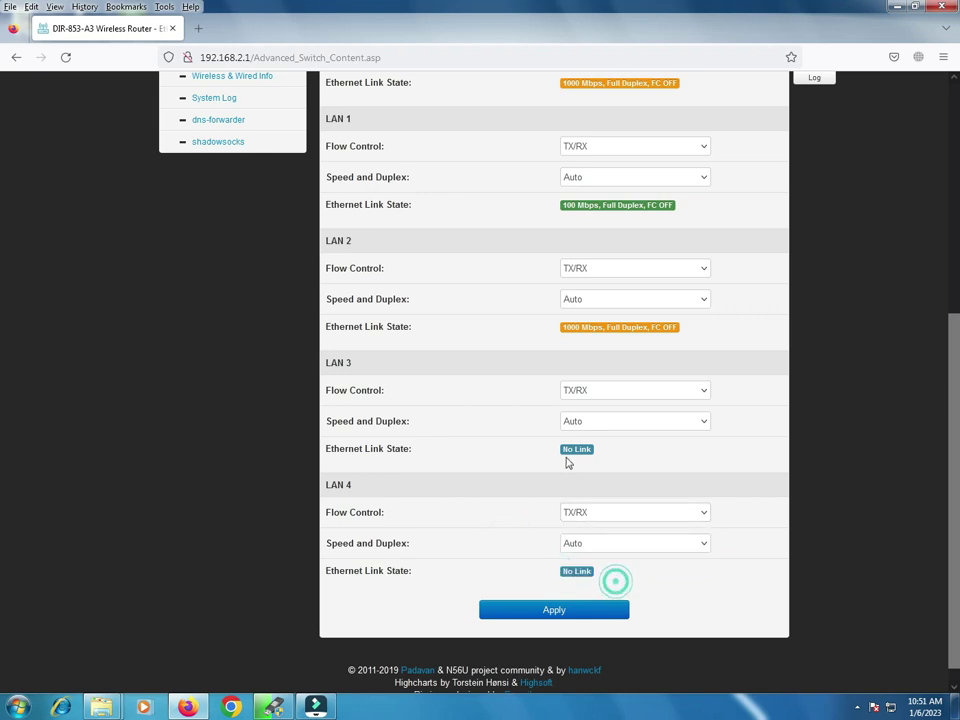
left_click_drag(562, 451, 604, 460)
left_click(608, 458)
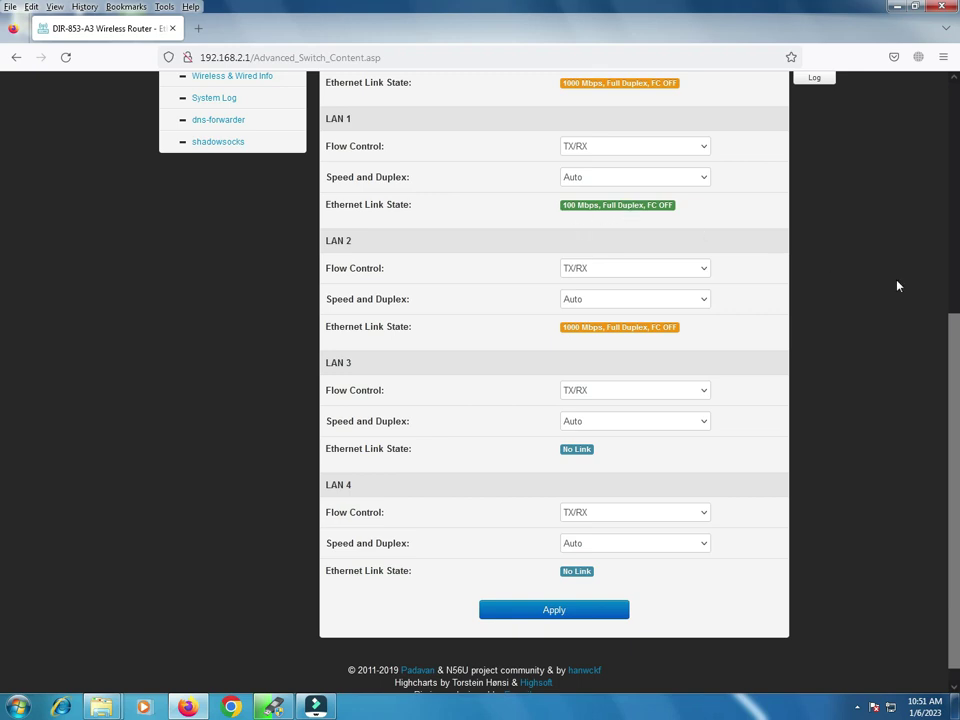
left_click(624, 145)
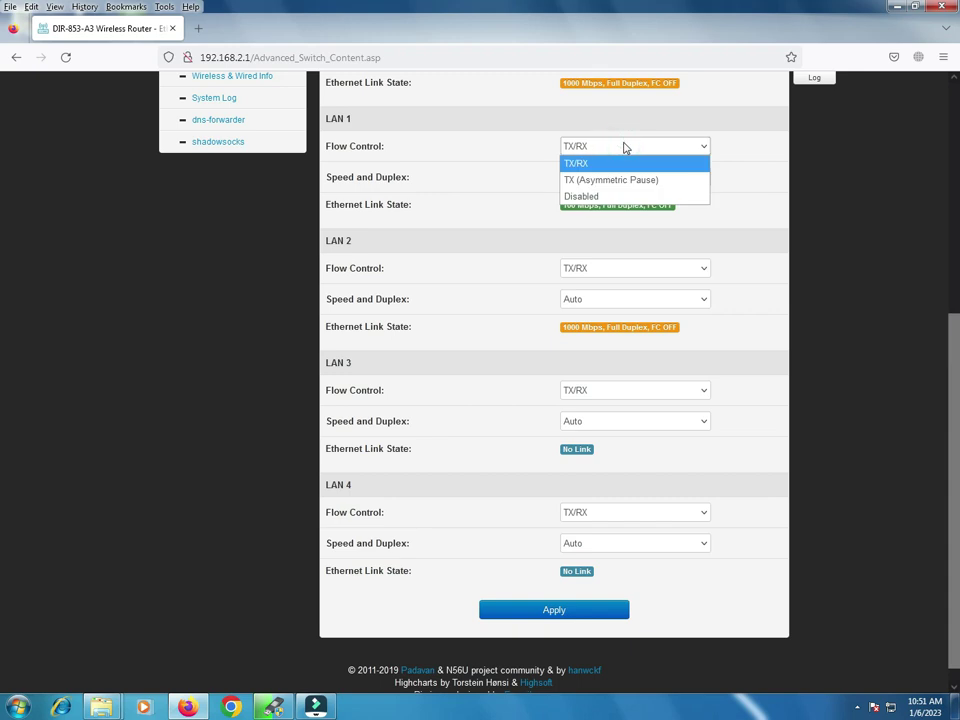
left_click(622, 145)
left_click(616, 176)
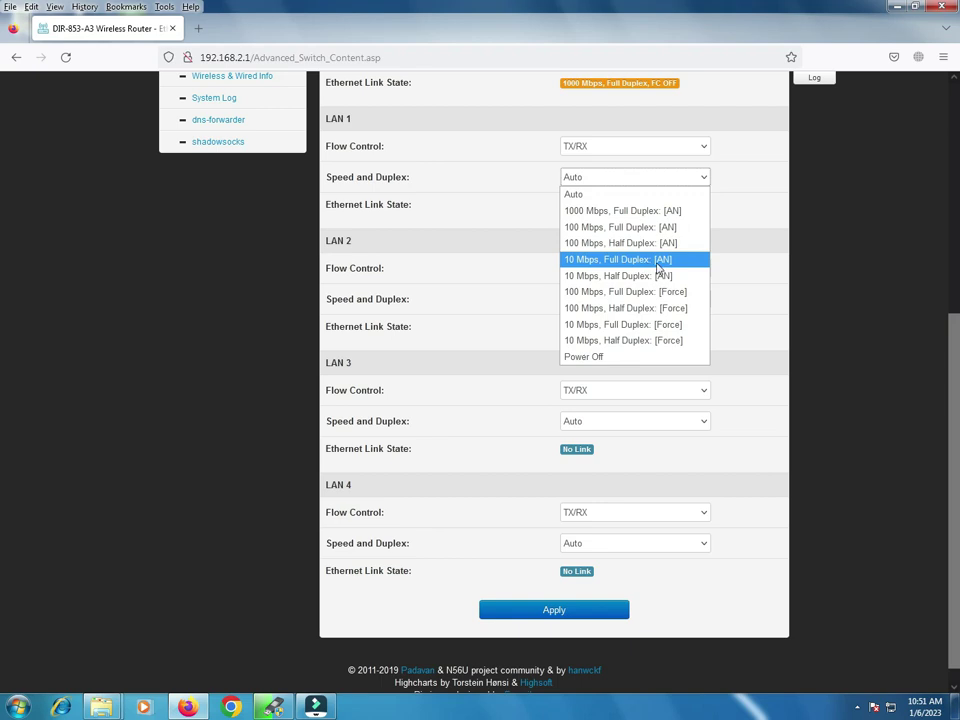
left_click(476, 249)
left_click_drag(953, 358, 944, 128)
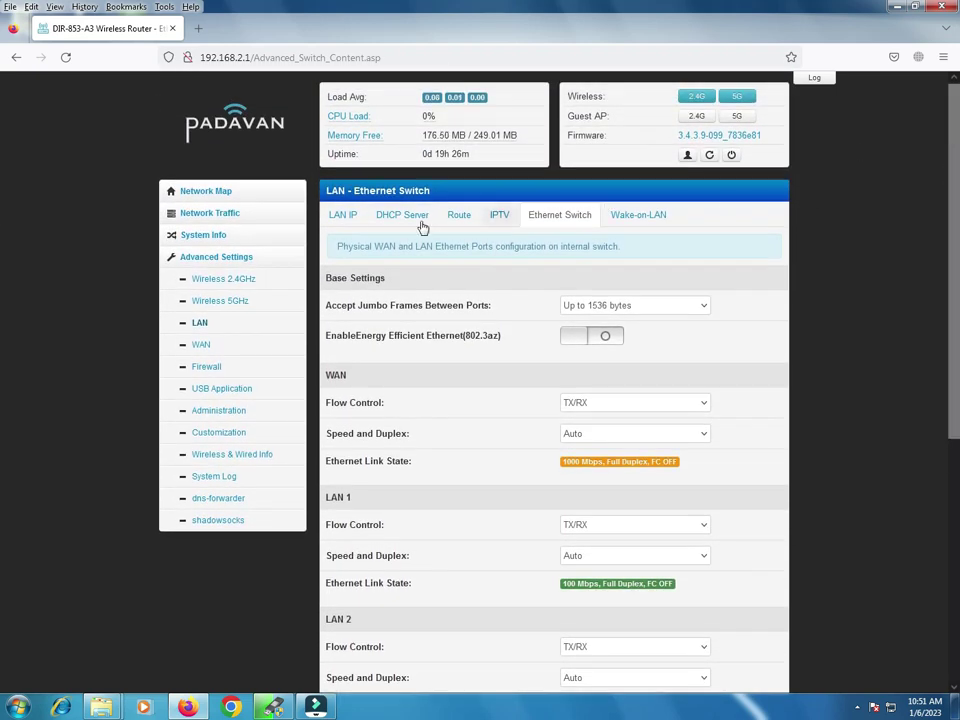
Step: Revisit the LAN IP and DHCP Server pages, selecting the pool start's third octet, and open the Run box
left_click(343, 216)
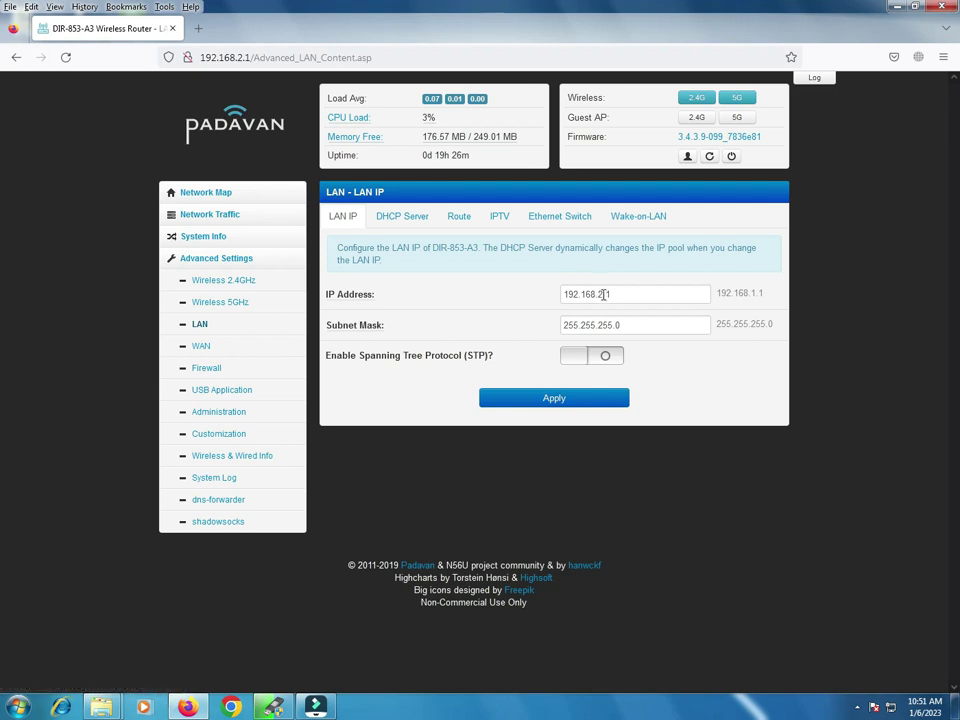
left_click(420, 217)
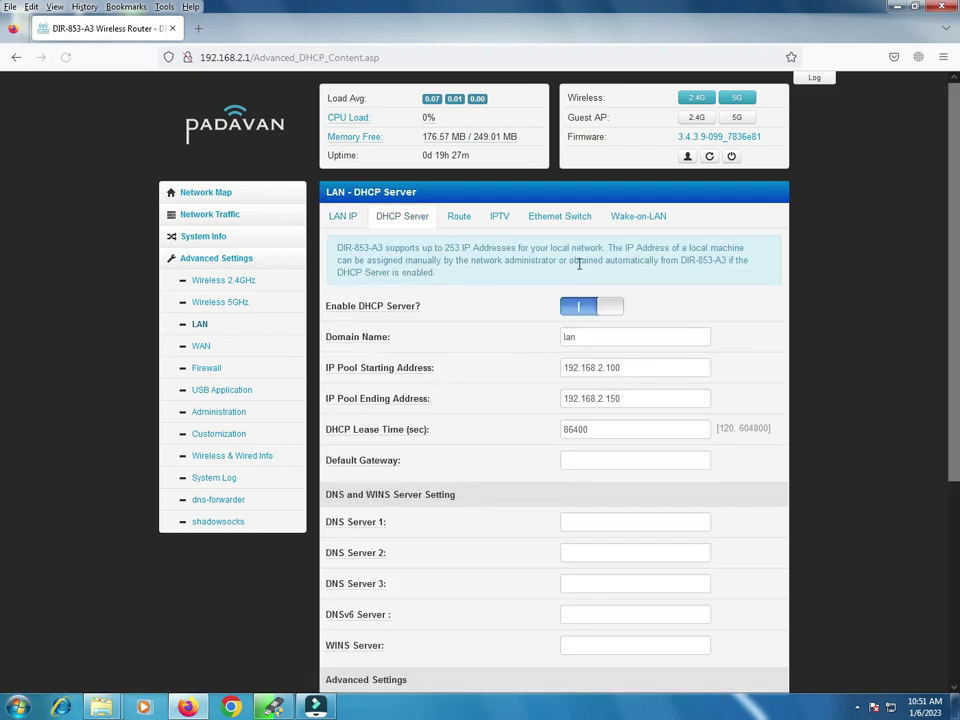
double_click(600, 368)
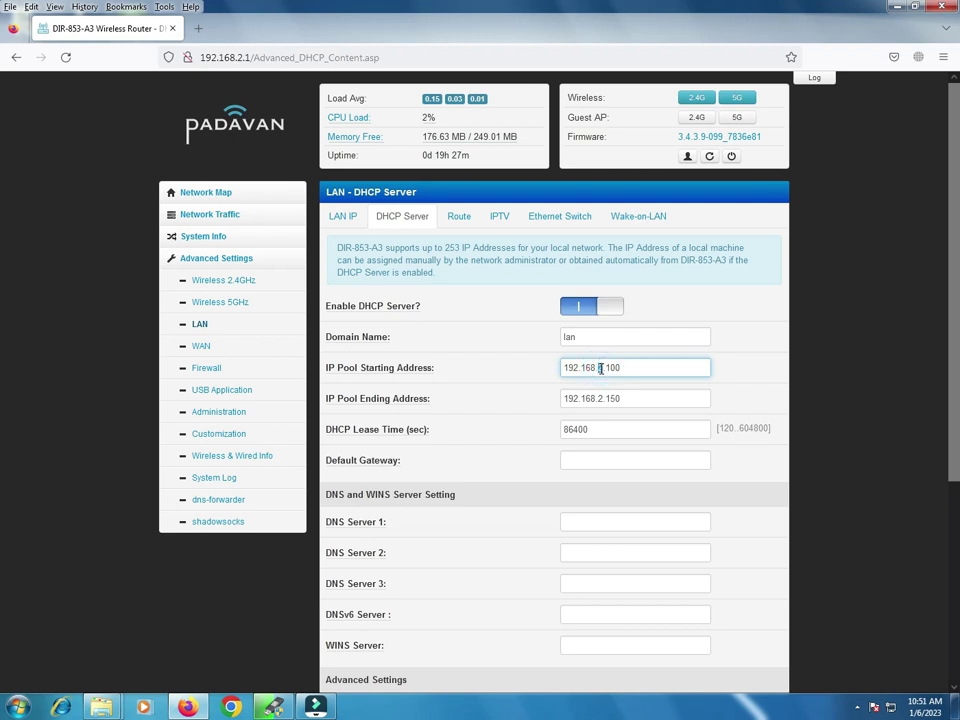
key("super+r")
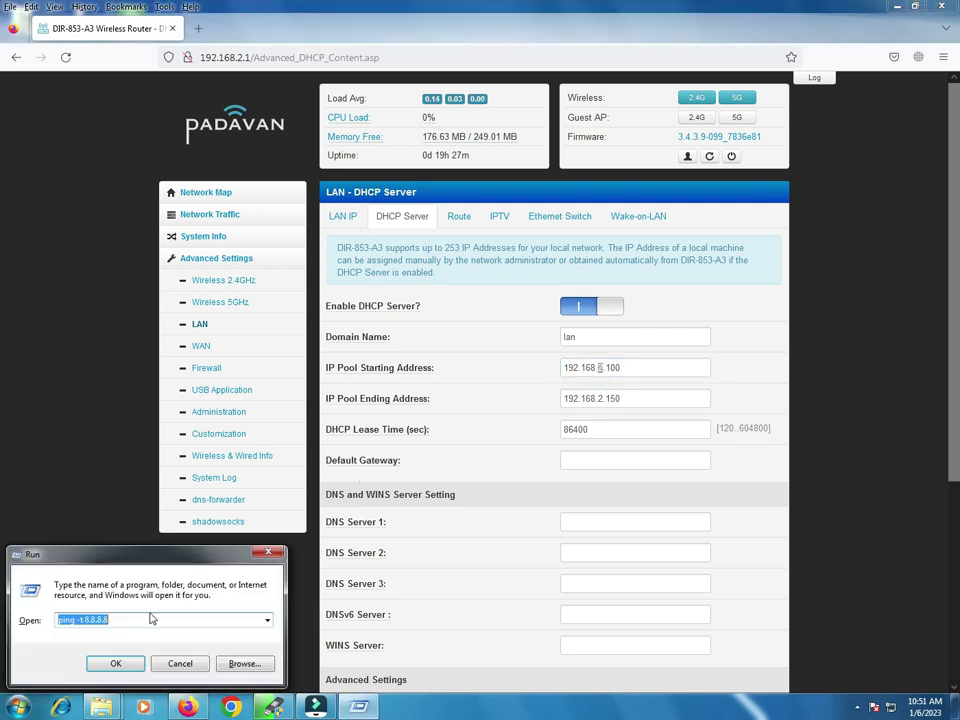
Step: Run a continuous ping to the router with 'ping -t 192.168.2.1'
left_click(146, 620)
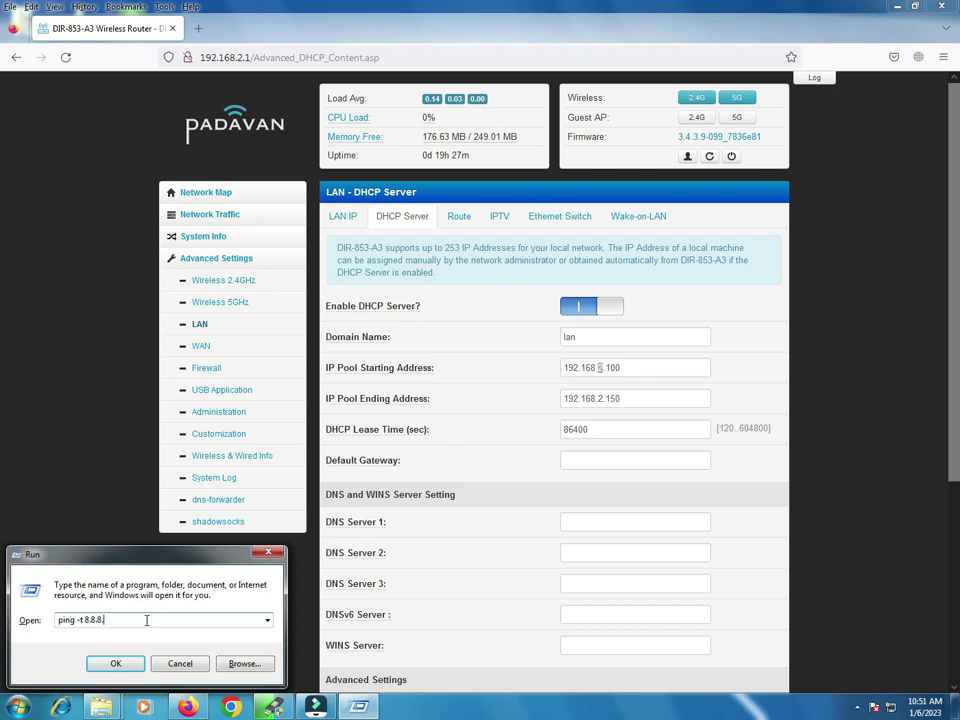
key("BackSpace")
key("BackSpace")
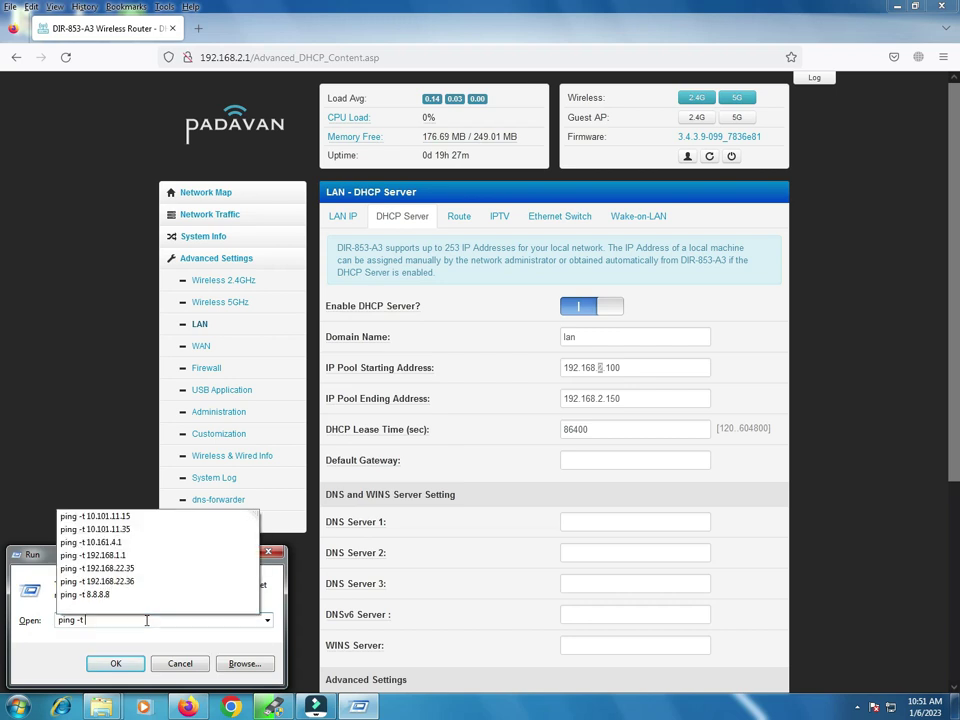
type("192.168.2.1")
key("Return")
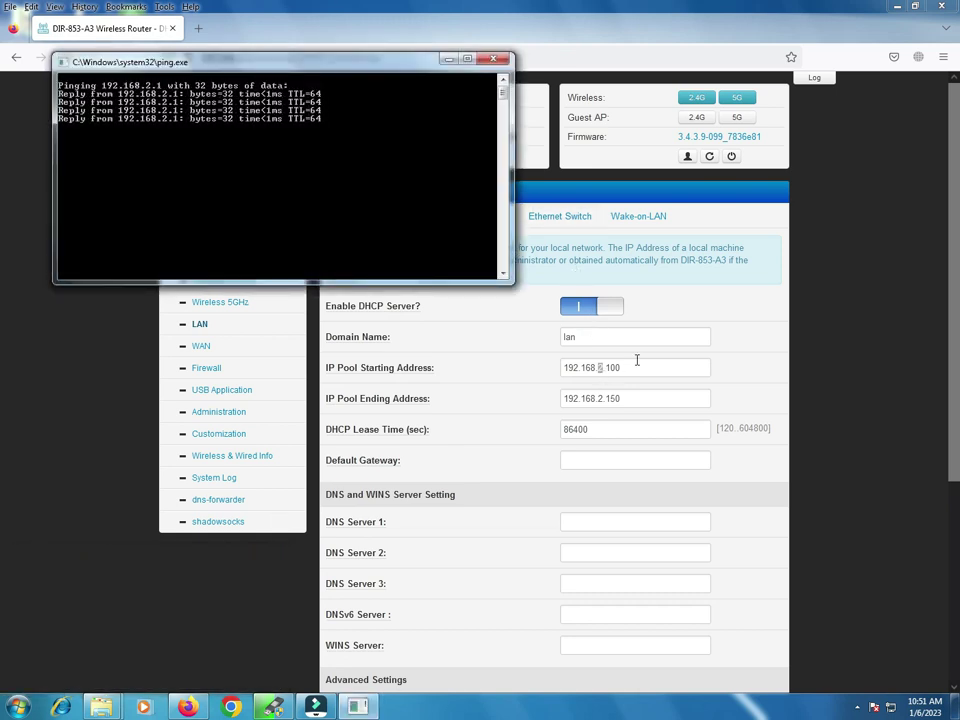
Step: Move the ping console to the upper left, with the router's LAN IP Address field focused
left_click_drag(381, 72, 768, 361)
left_click(340, 217)
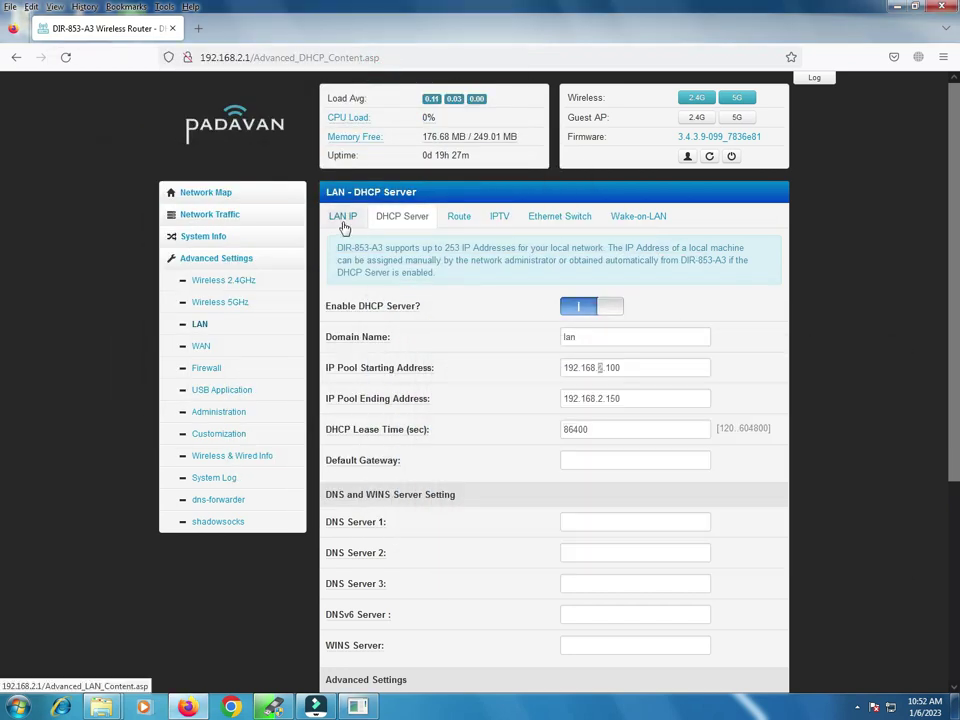
double_click(599, 294)
left_click(358, 707)
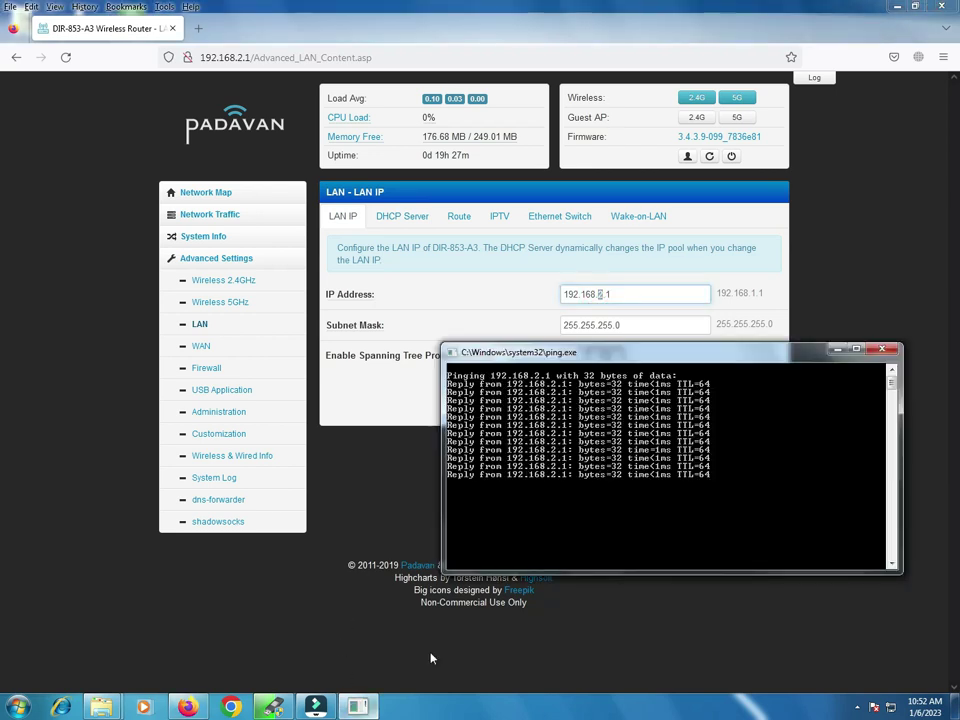
left_click_drag(651, 355, 299, 126)
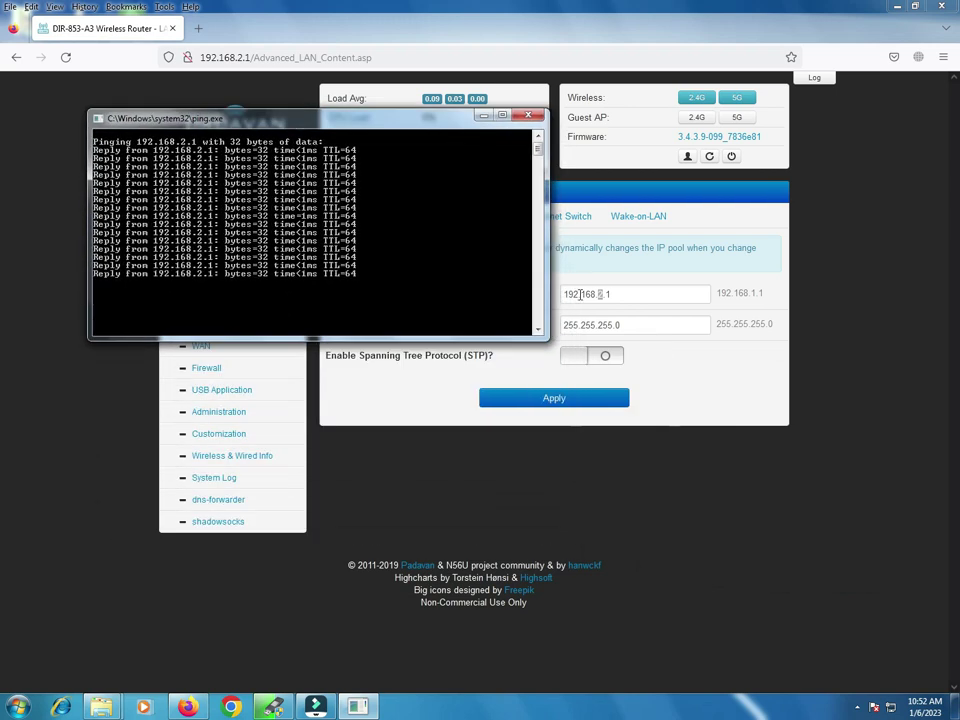
left_click(597, 294)
Step: Restore Firefox beside the ping console and place the cursor at the IP Address's third octet
left_click(914, 6)
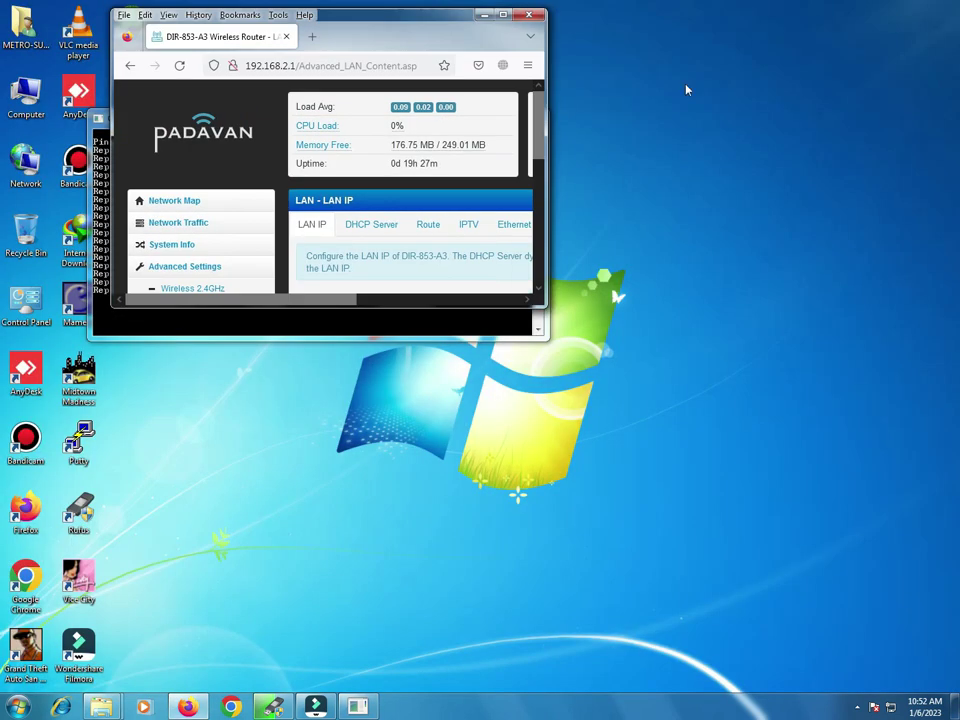
left_click_drag(386, 25, 641, 55)
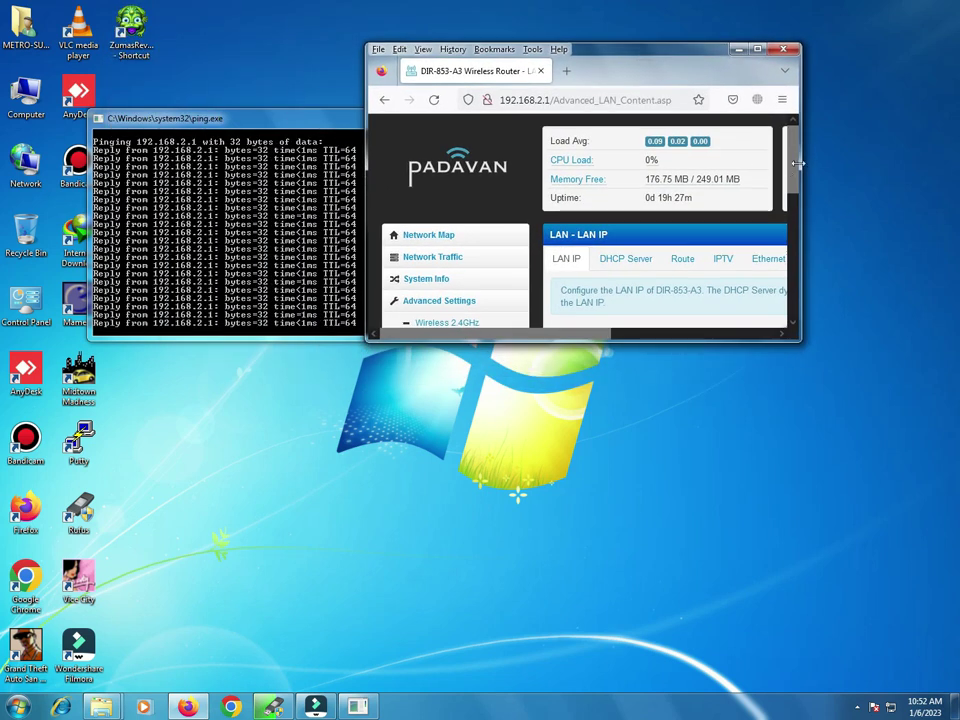
scroll(792, 165, "down", 3)
left_click_drag(602, 334, 681, 336)
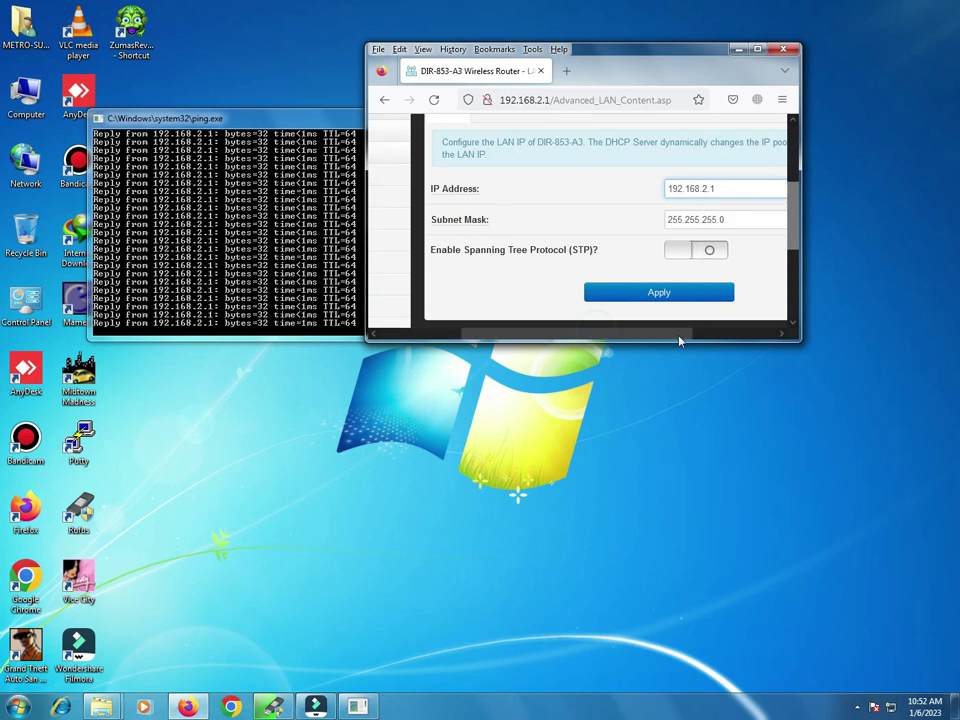
left_click(704, 188)
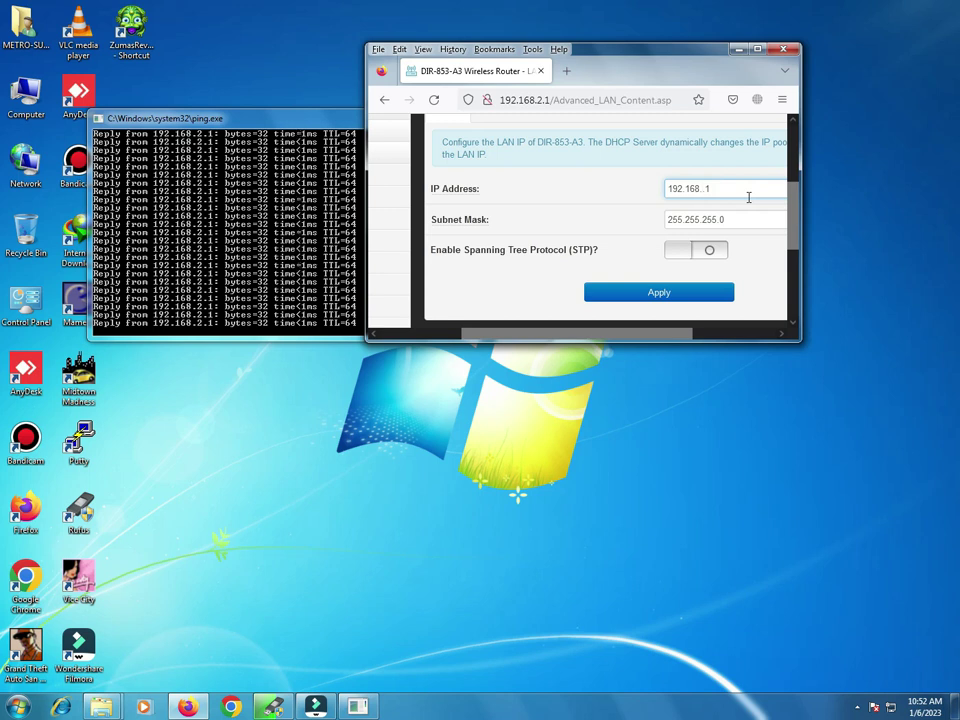
Step: Change the LAN IP to 192.168.3.1, apply it with automatic DHCP pool update, and watch the ping fail
type("3")
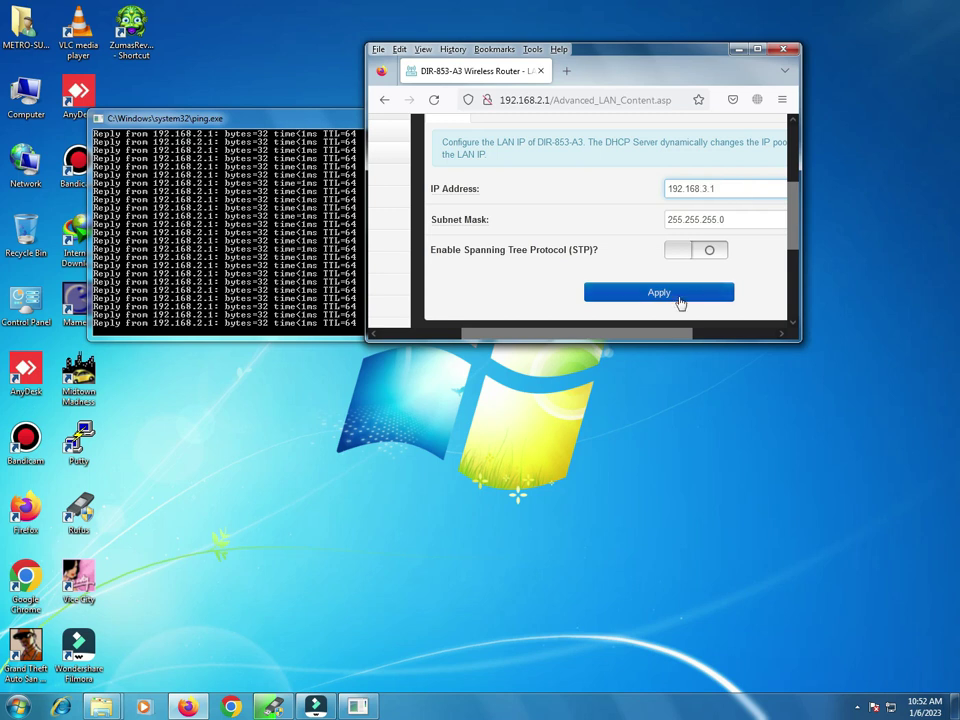
left_click(679, 298)
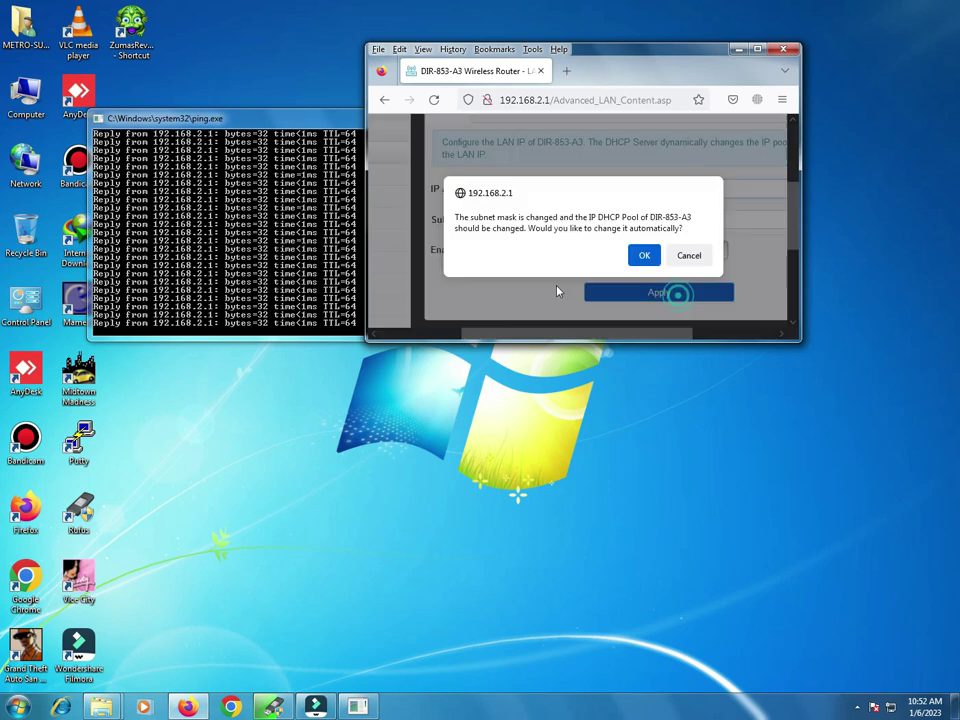
left_click(644, 255)
left_click(476, 236)
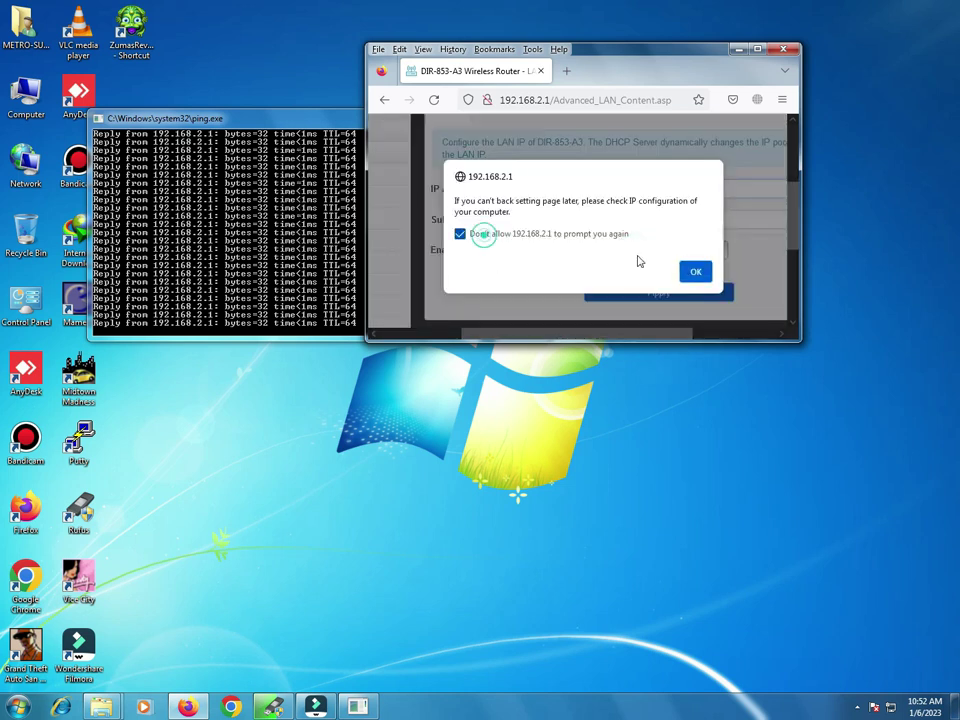
left_click(697, 272)
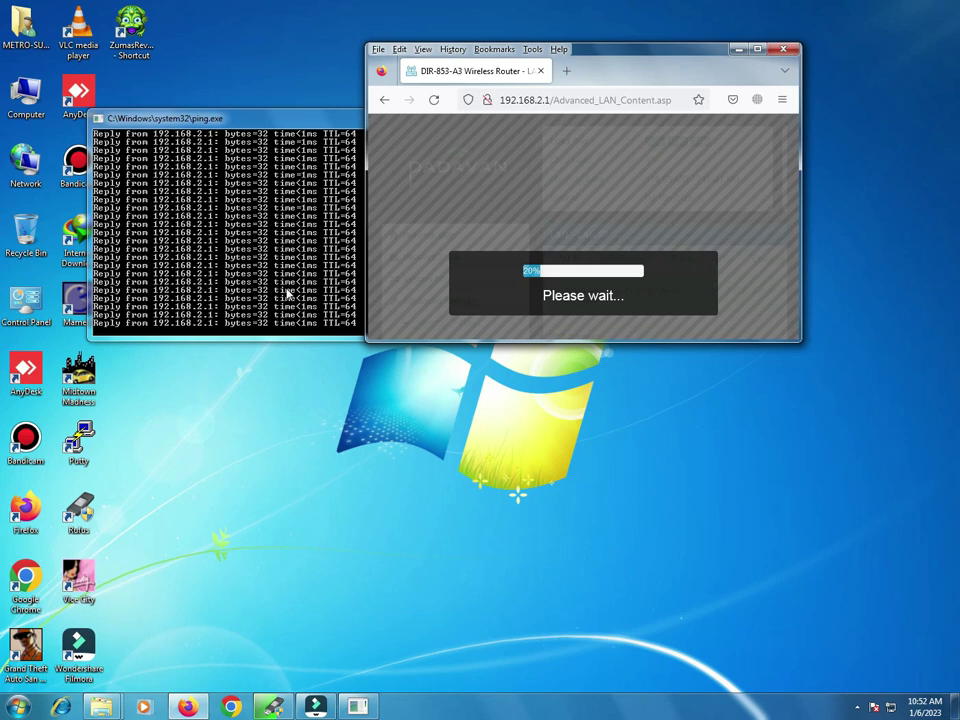
left_click(281, 289)
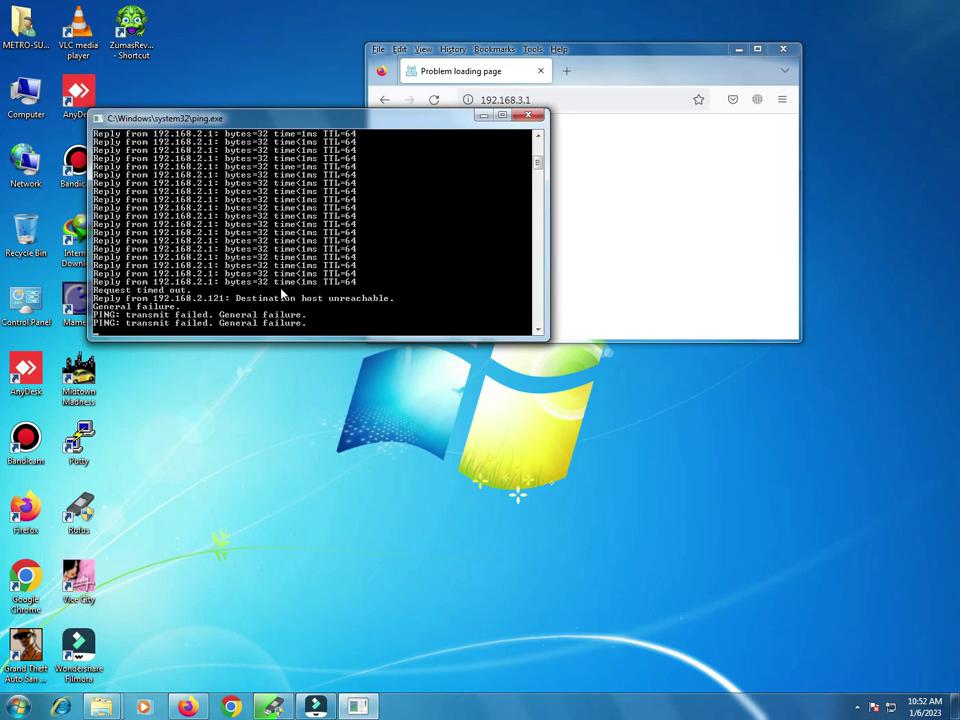
Step: Start a second continuous ping to 192.168.3.1 and place its console below the first
key("super+r")
key("End")
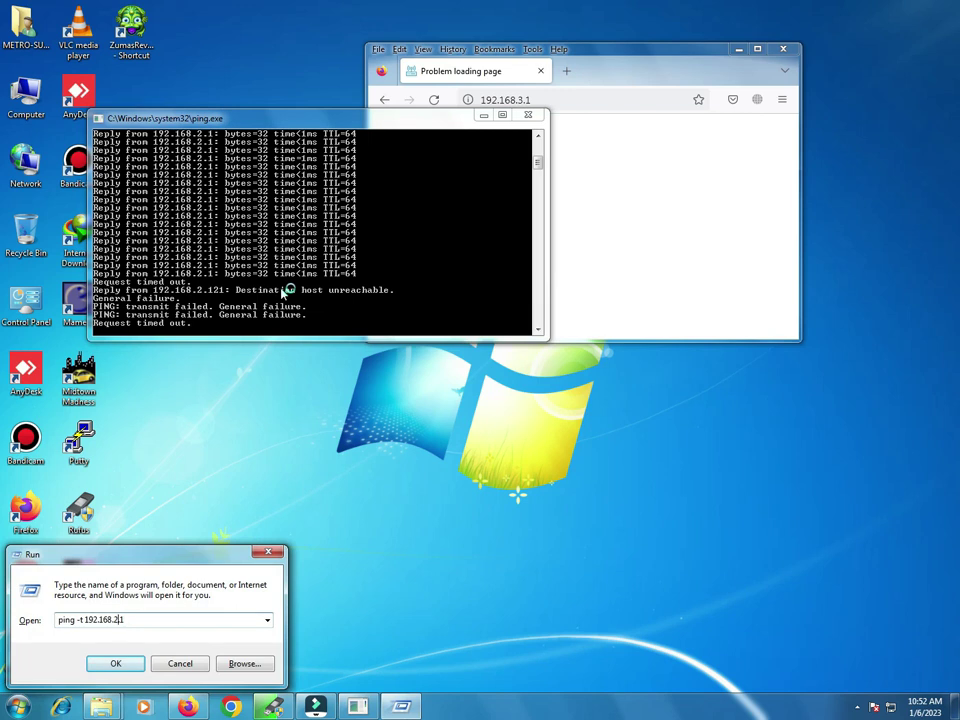
type("3")
key("Return")
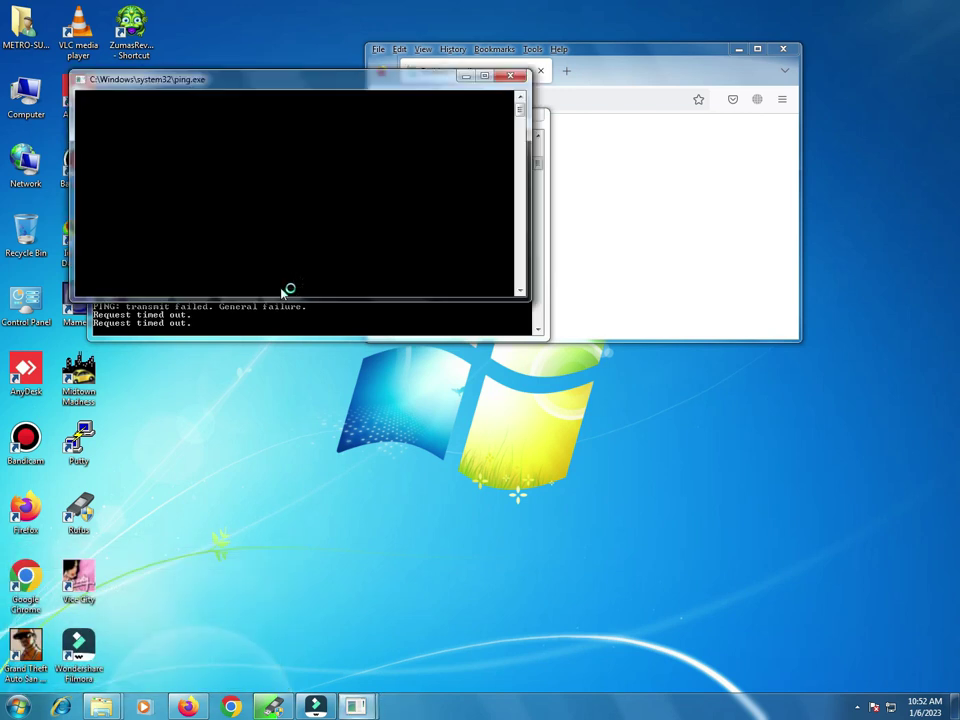
left_click_drag(246, 80, 255, 382)
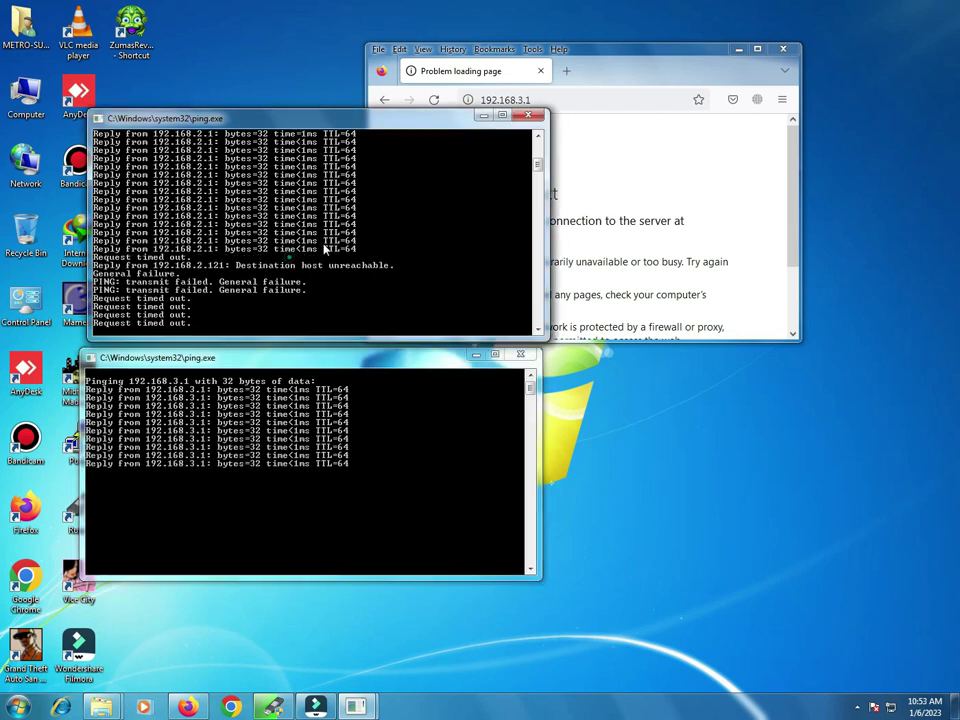
Step: Close the old ping console and sign in to the router at 192.168.3.1 without saving the login
left_click(527, 114)
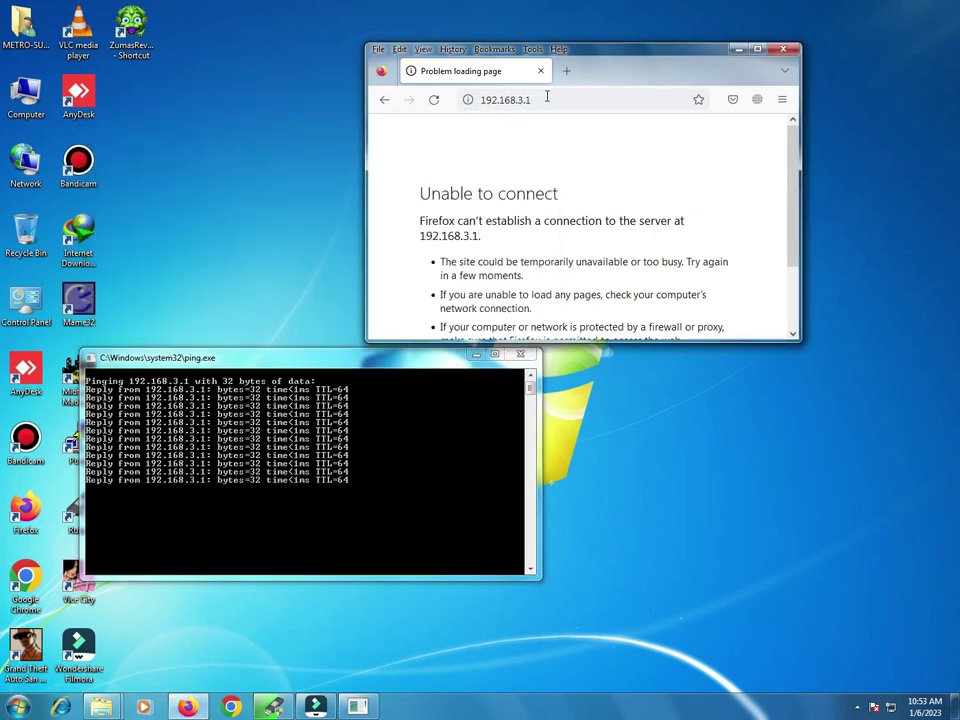
left_click(531, 100)
key("Escape")
key("Return")
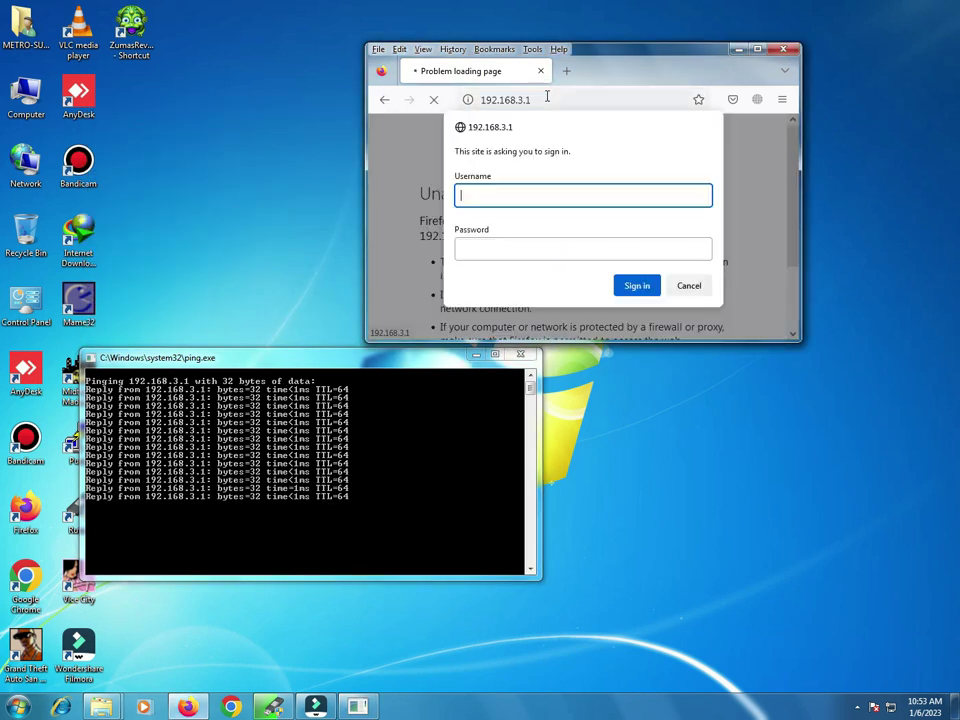
type("adm")
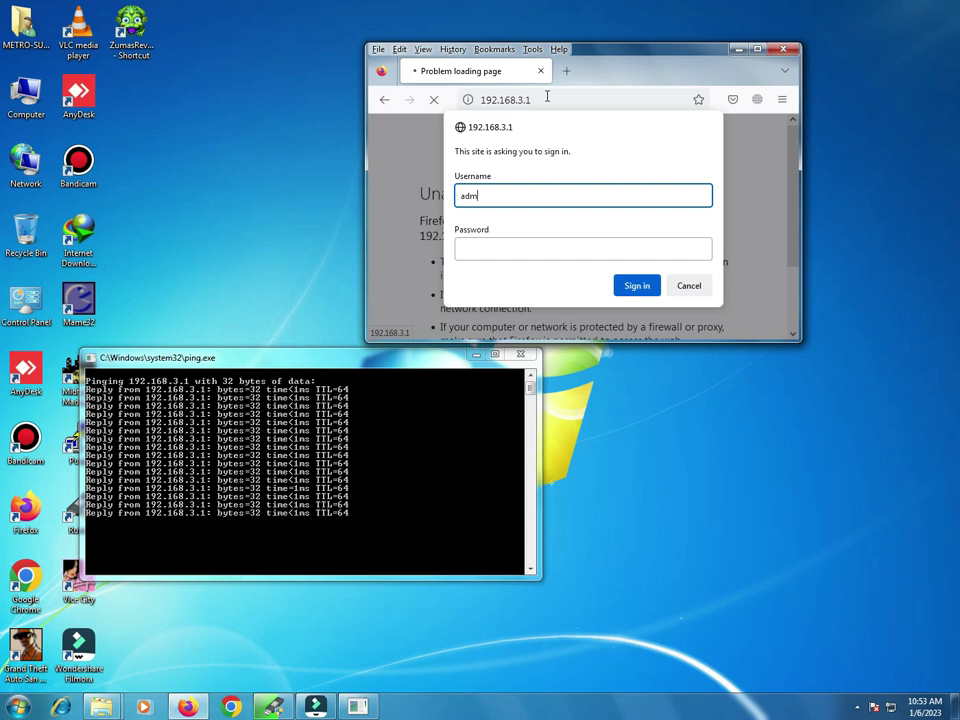
key("Tab")
type("admin")
key("Return")
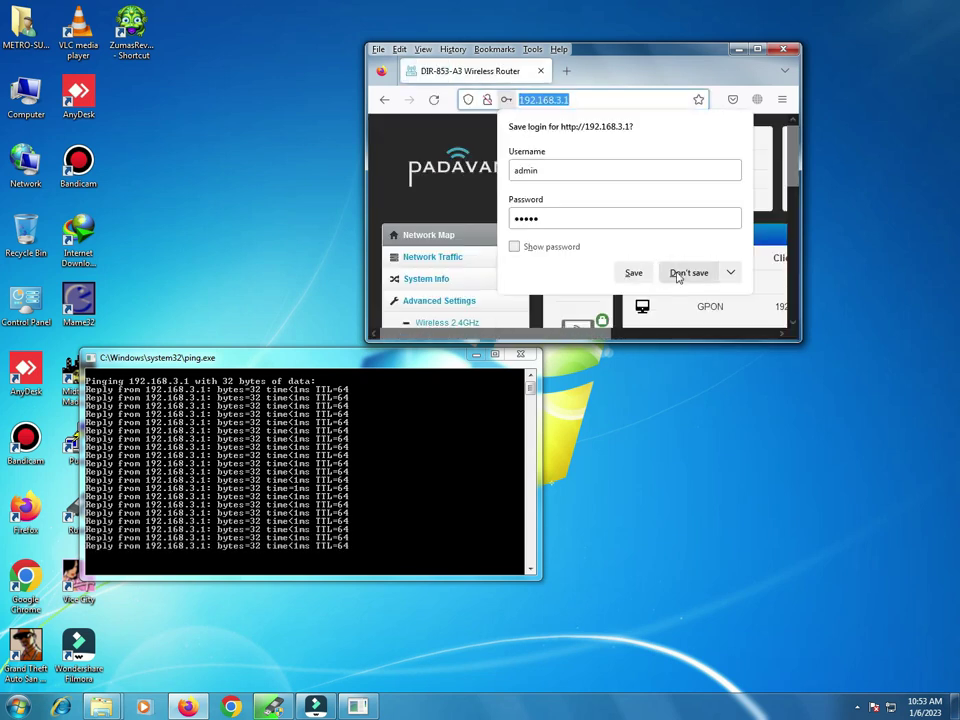
left_click(683, 272)
Step: Close the second ping console, maximize Firefox, and confirm the LAN IP Address reads 192.168.3.1
left_click(358, 437)
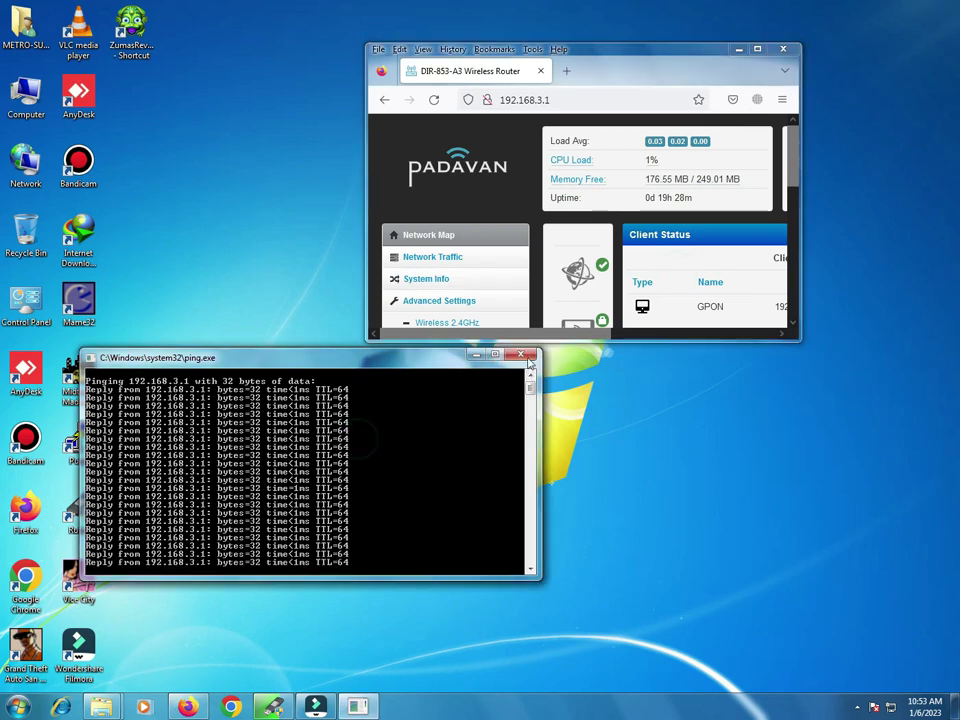
left_click(520, 355)
left_click(757, 49)
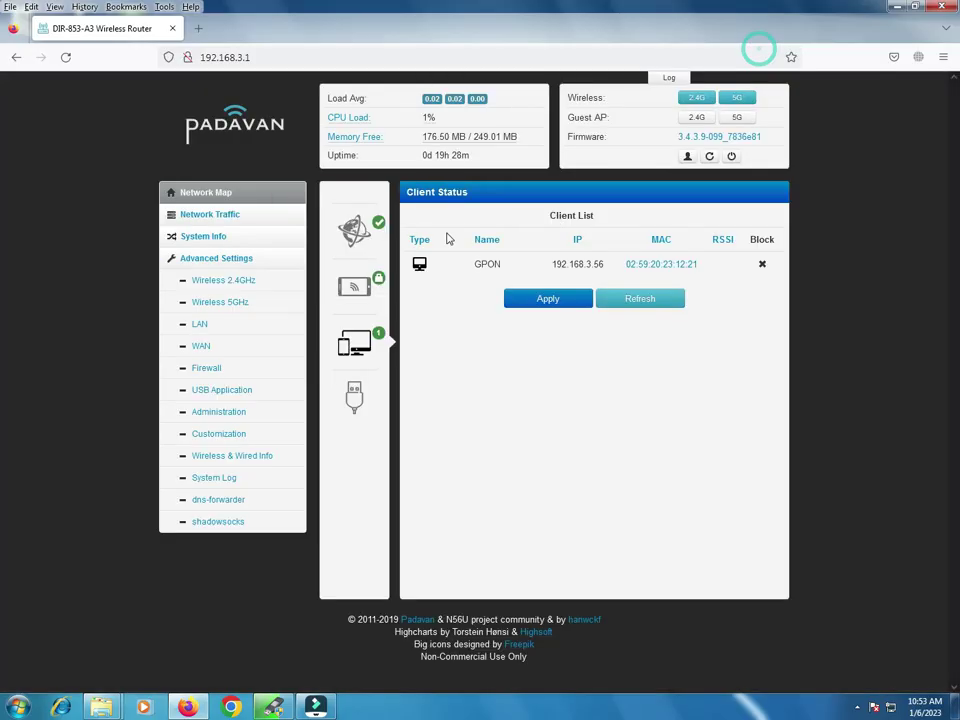
left_click(200, 326)
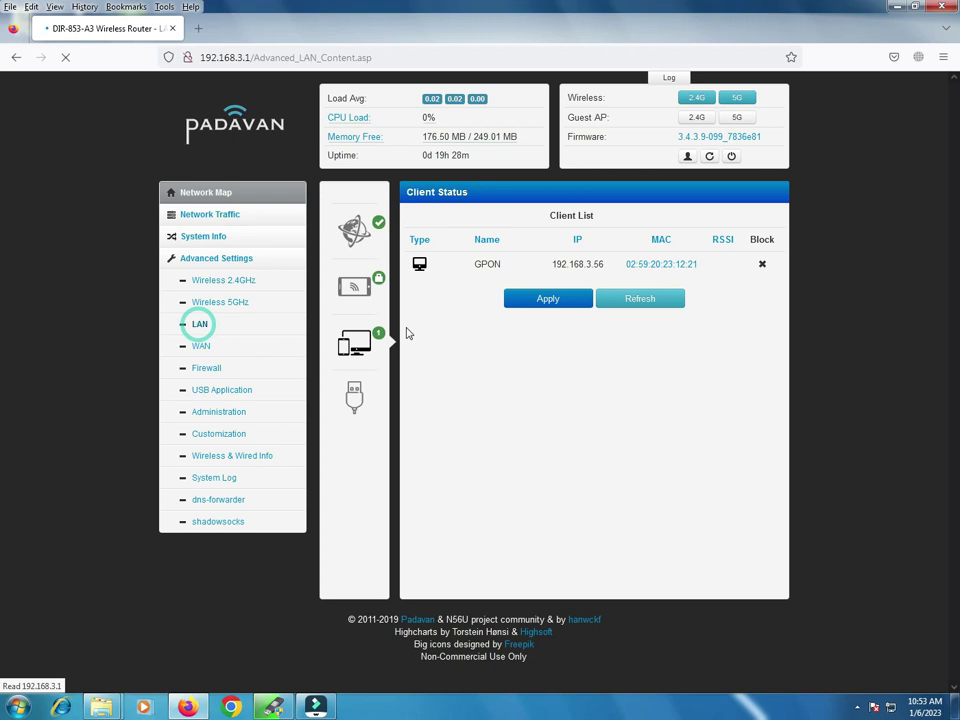
left_click(647, 292)
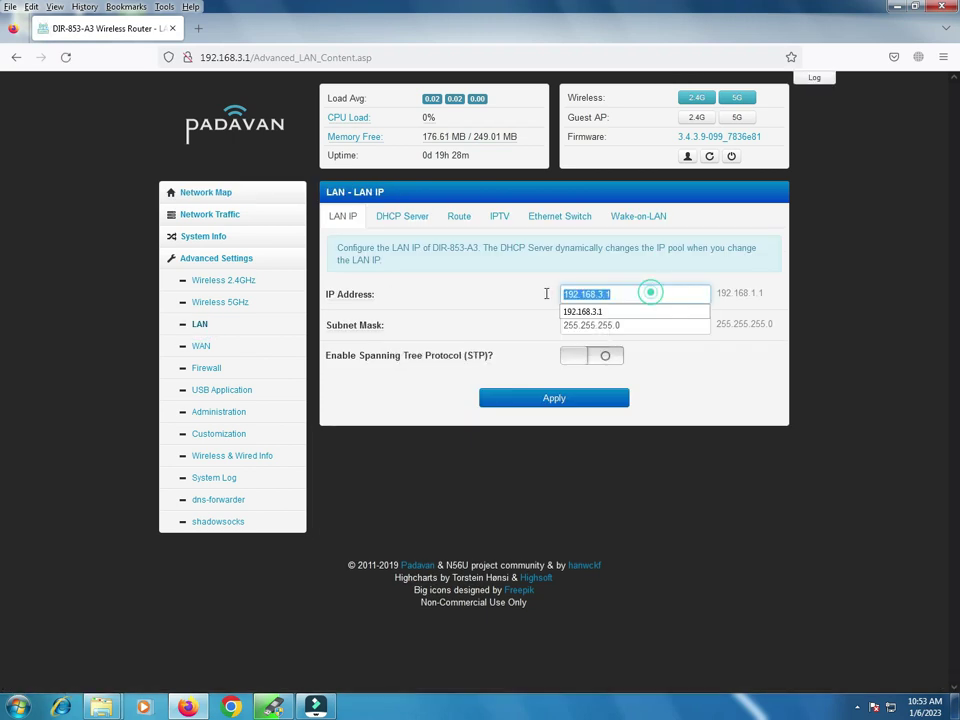
left_click(671, 381)
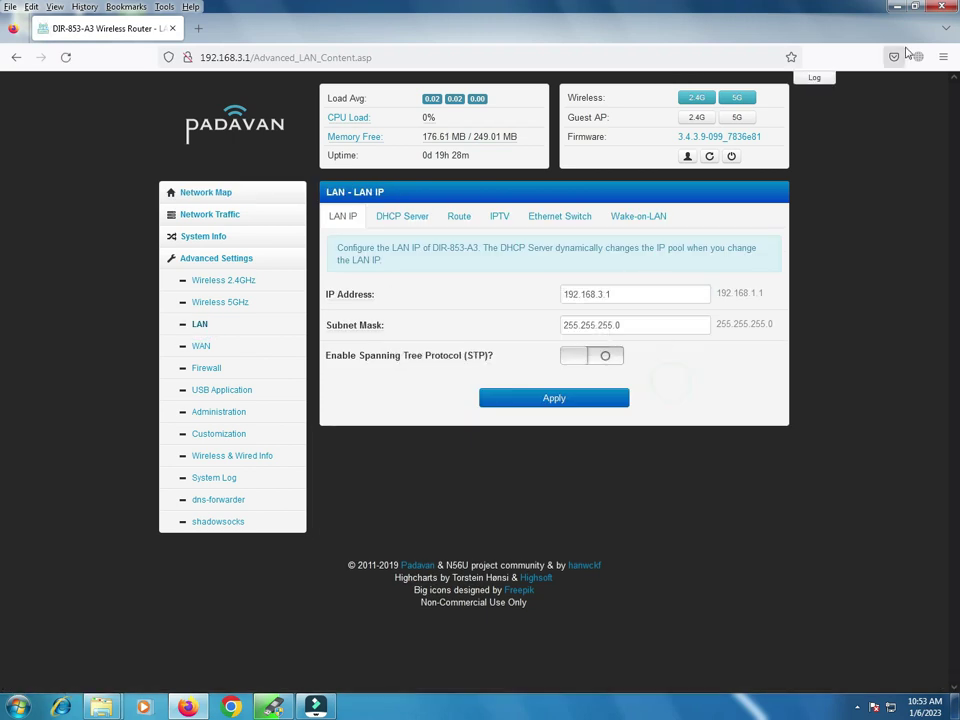